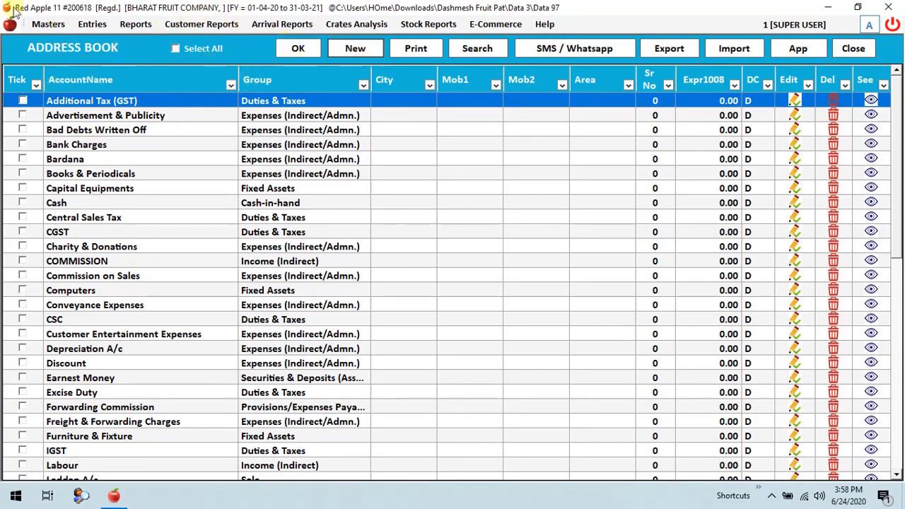
Create a new account named NS FRUIT COMPANY and assign it to the SUPPLIER group.
left_click(350, 48)
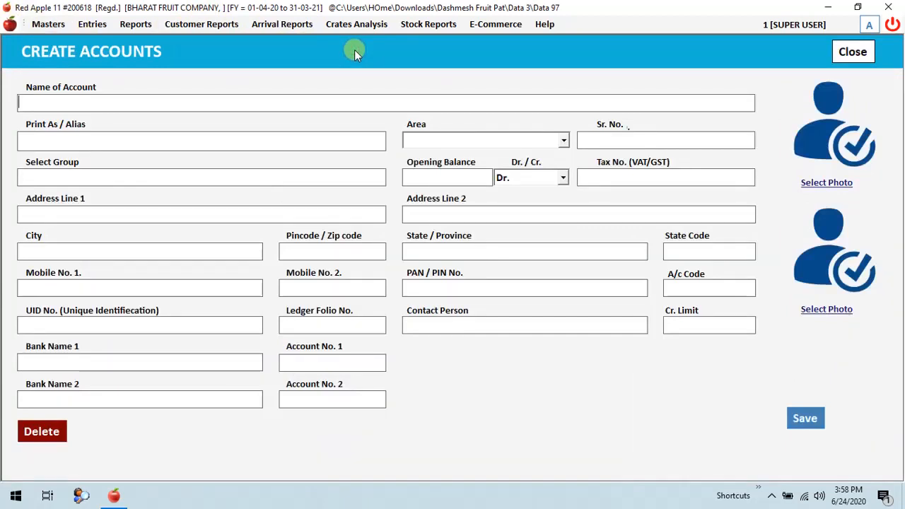
type("NS FRUIT COMPANY")
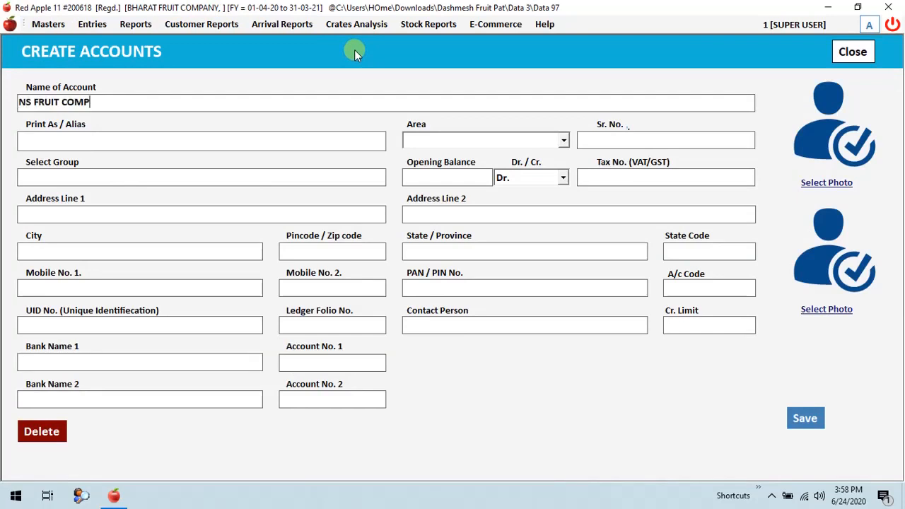
key("Return")
key("Return")
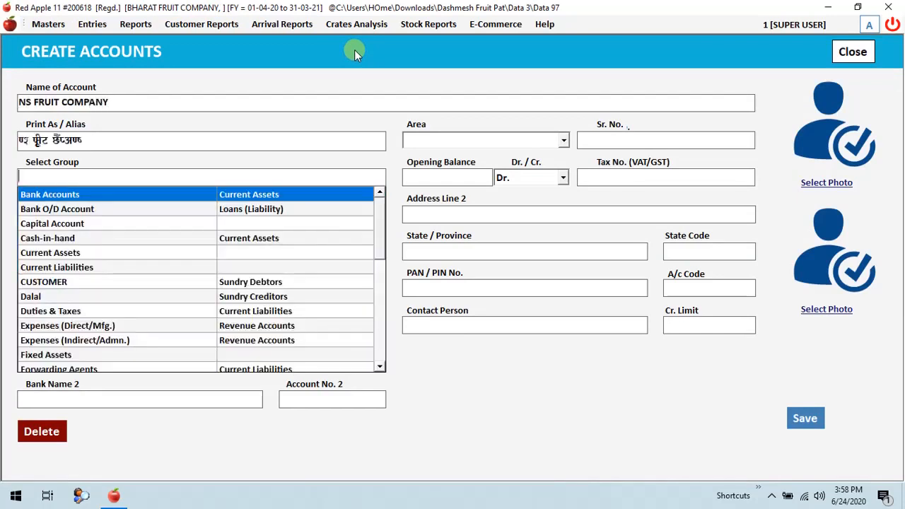
type("SUPPLIER")
key("Return")
key("Return")
key("Return")
key("Return")
key("Return")
key("Return")
key("Return")
key("Return")
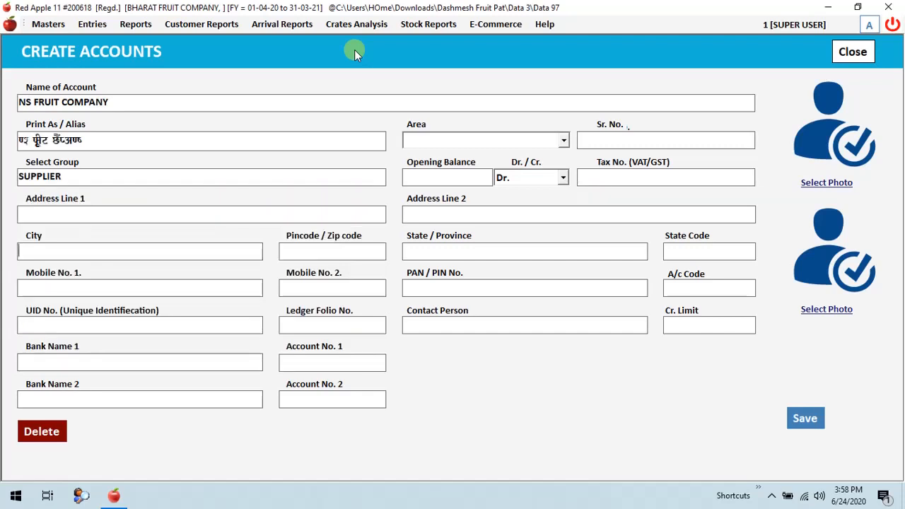
Set the supplier account's city to Delhi and save the account.
type("Delhi")
key("Return")
key("Return")
key("Return")
key("Return")
key("Return")
key("Return")
key("Return")
key("Return")
key("Return")
key("Return")
key("Return")
key("Return")
key("Return")
key("Return")
key("Return")
key("Return")
key("Return")
key("Return")
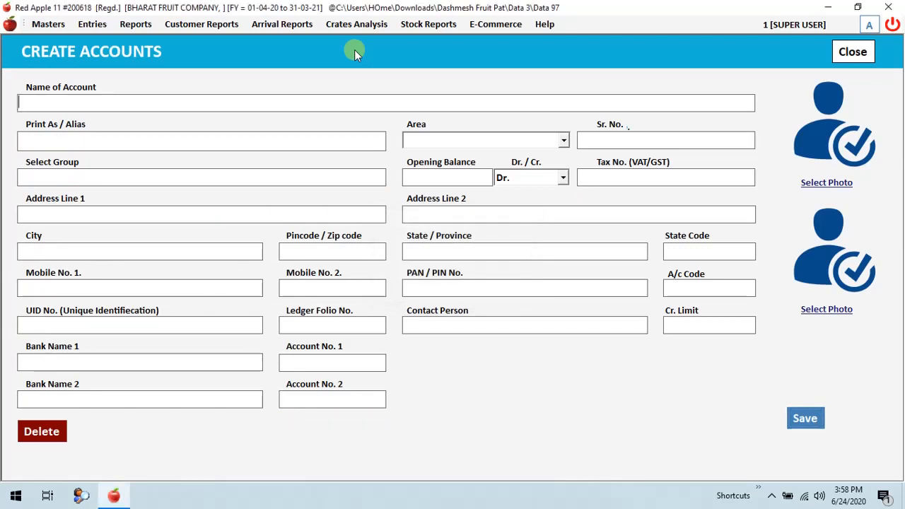
Create and save an account under the first customer's name in the CUSTOMER group.
type("Surender")
key("Return")
key("Return")
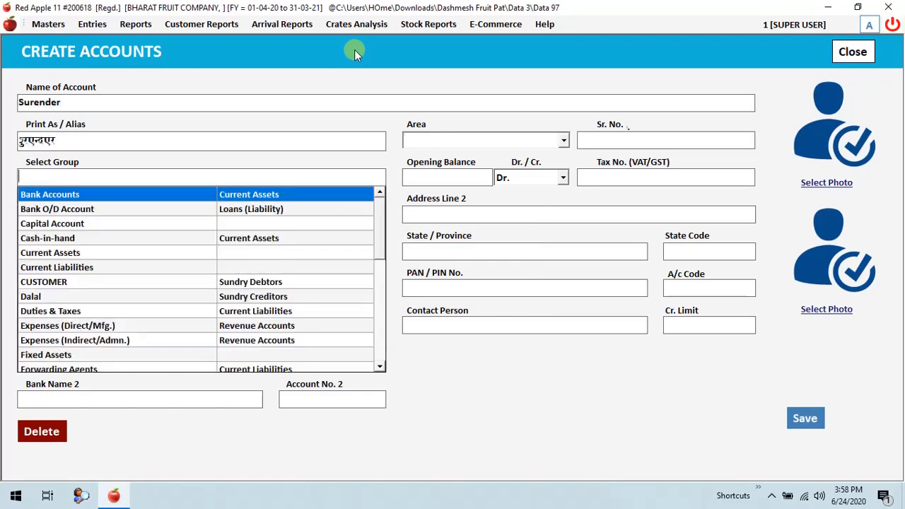
type("Cus")
key("Return")
key("Return")
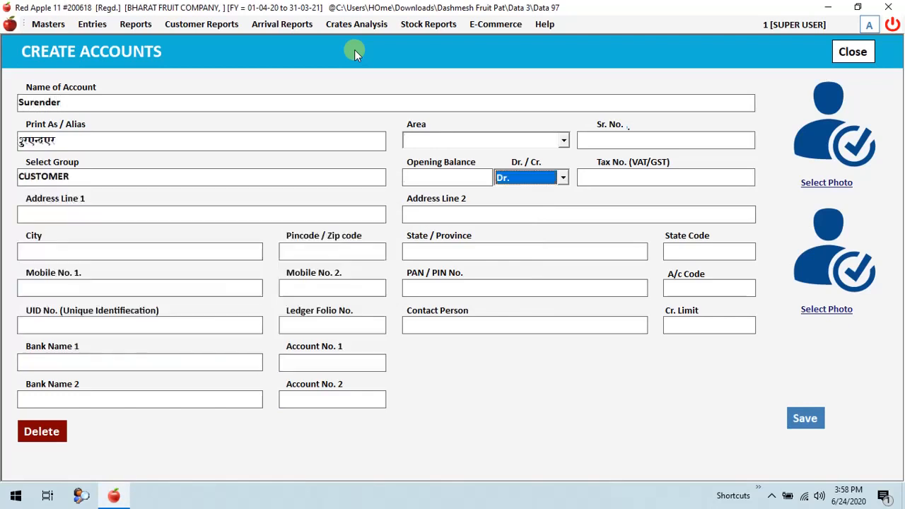
key("Return")
key("alt+s")
key("Return")
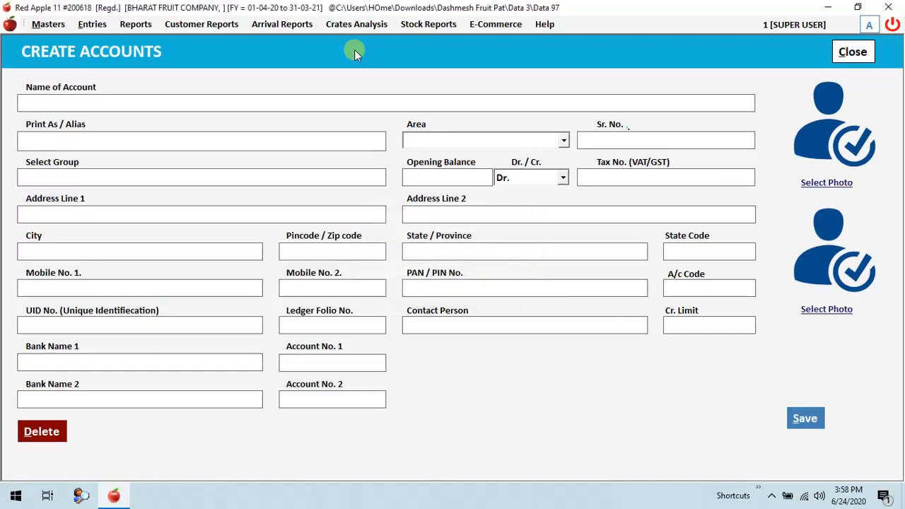
Create and save an account under a second customer's name in the CUSTOMER group.
type("Mahinder")
key("Return")
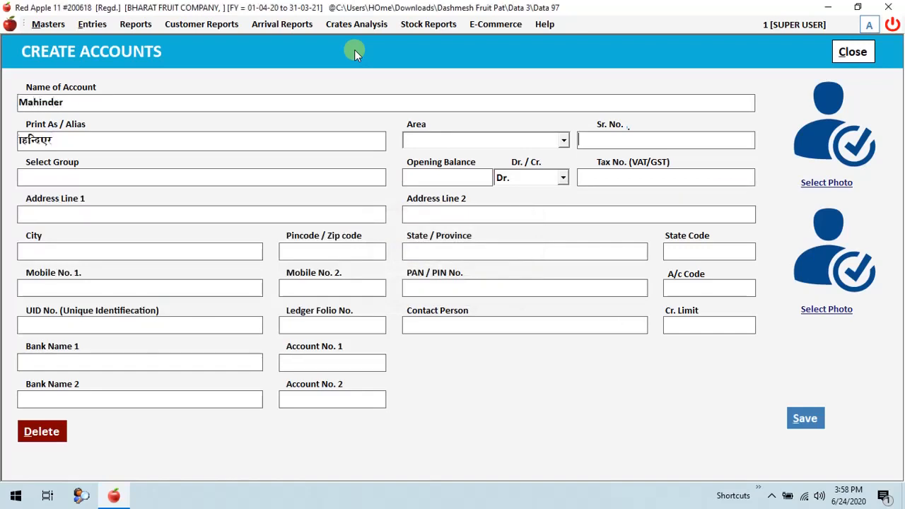
key("Return")
type("cus")
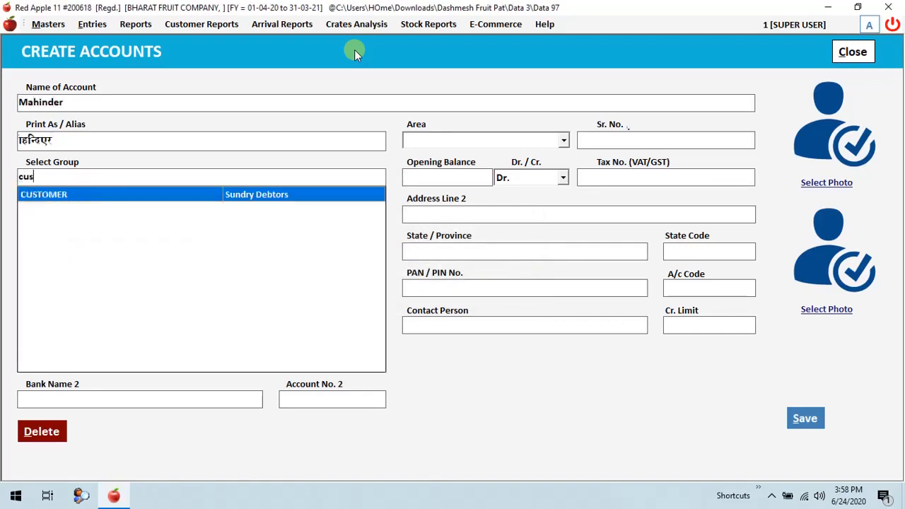
key("Return")
key("Return")
key("Return")
key("Return")
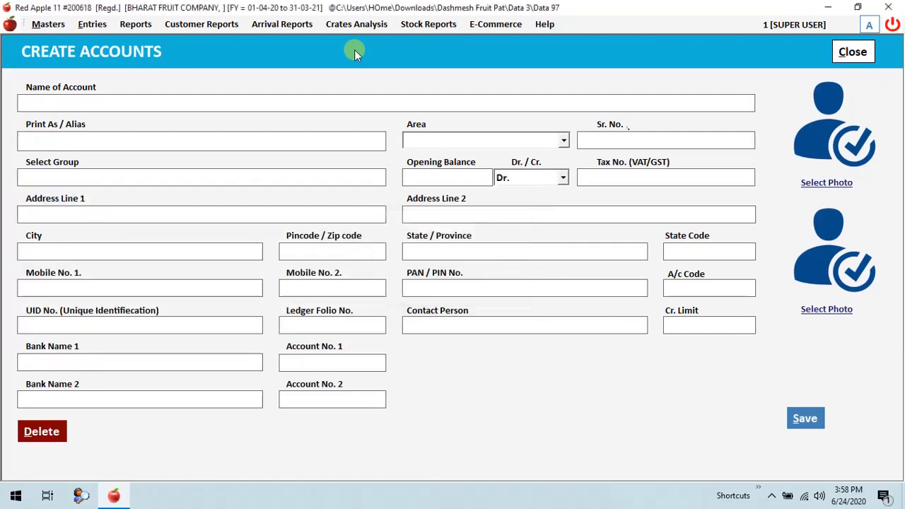
type("Varinder")
key("Return")
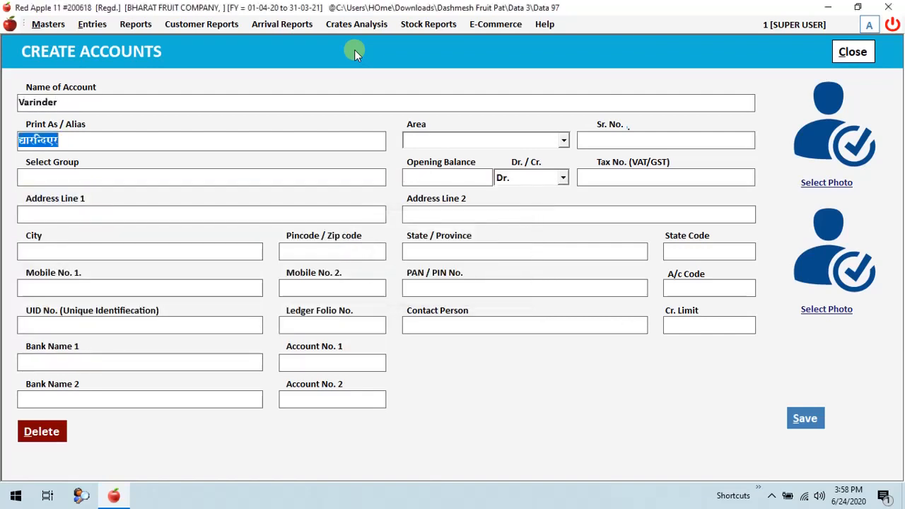
key("Return")
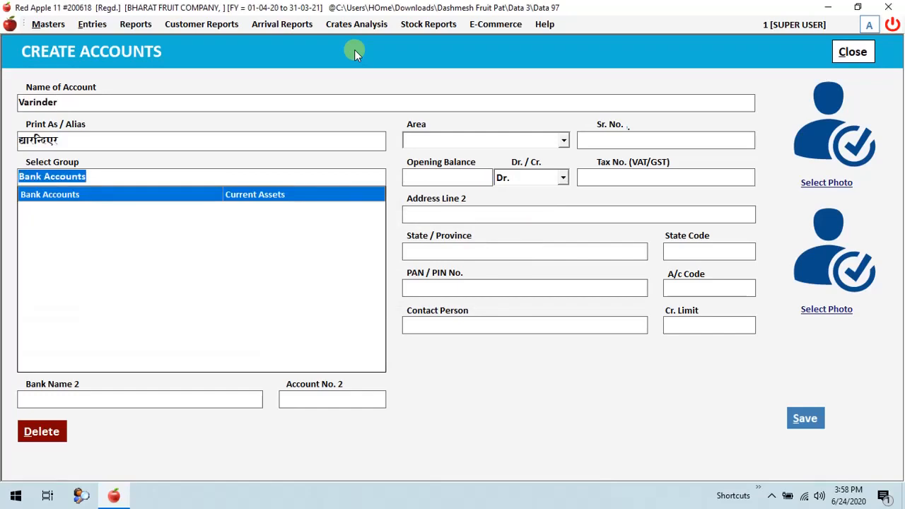
key("Escape")
Start a new item named Apple in the item master with 5% commission and 2% market fees.
left_click(49, 25)
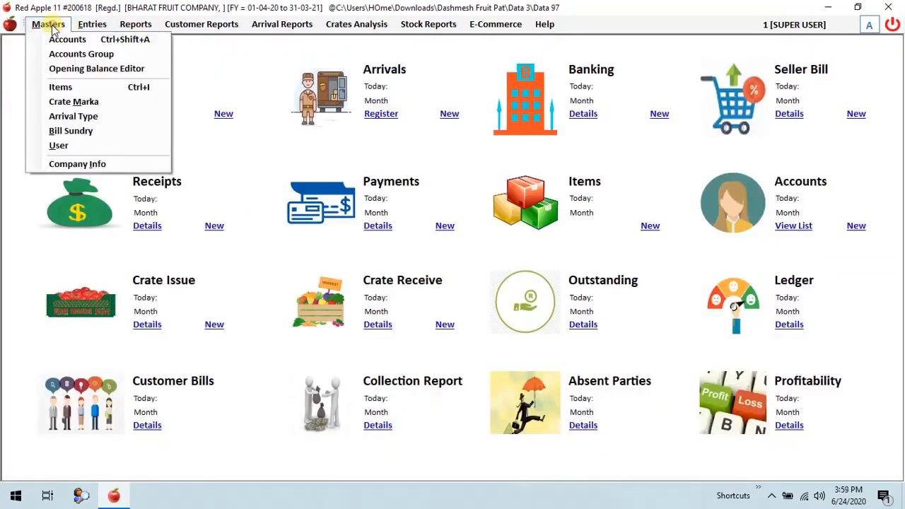
left_click(66, 87)
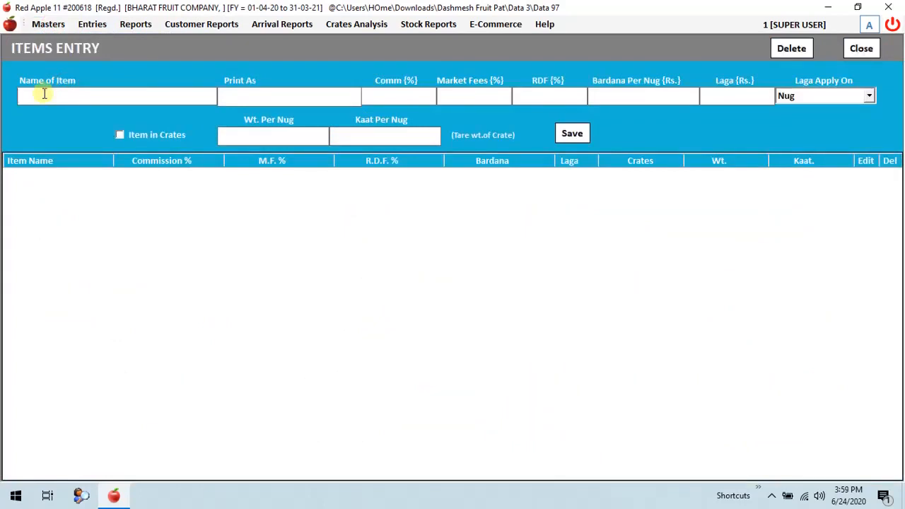
type("Apple")
key("Return")
key("Return")
type("5")
key("Tab")
type("2")
Set Apple's bardana per nug to Rs. 2 and its laga to Rs. 4, applied on Nug.
key("Tab")
type("2")
key("BackSpace")
type("2")
key("Tab")
type("4")
key("Tab")
key("alt+Down")
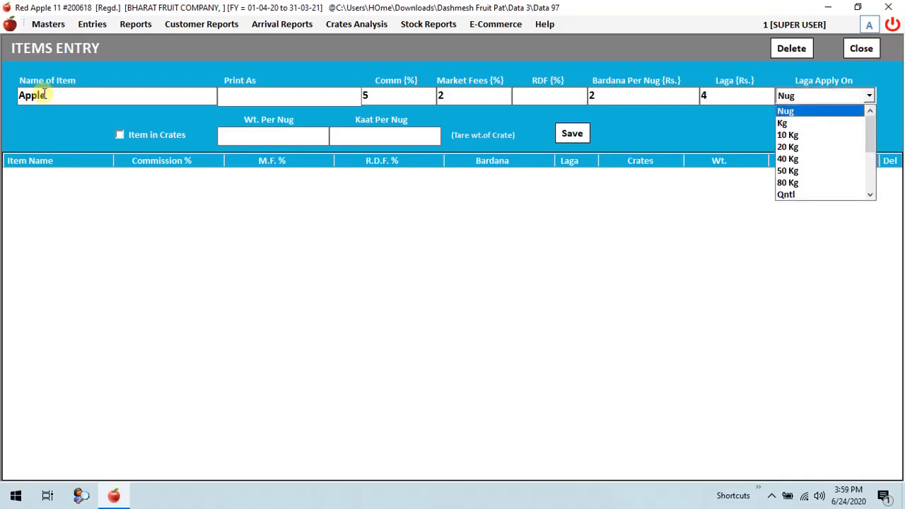
key("Return")
Set Apple's weight per nug to 20 and save the item.
key("Tab")
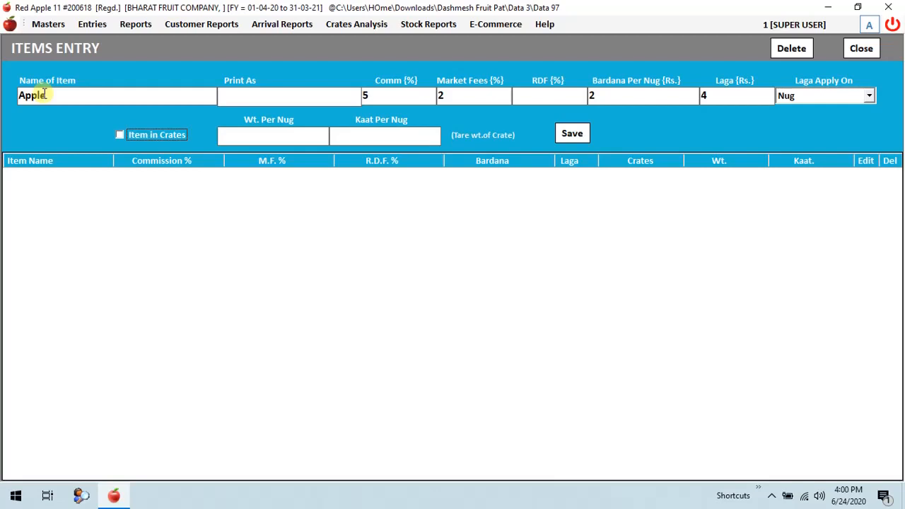
key("Tab")
type("20")
key("Tab")
key("Return")
key("Return")
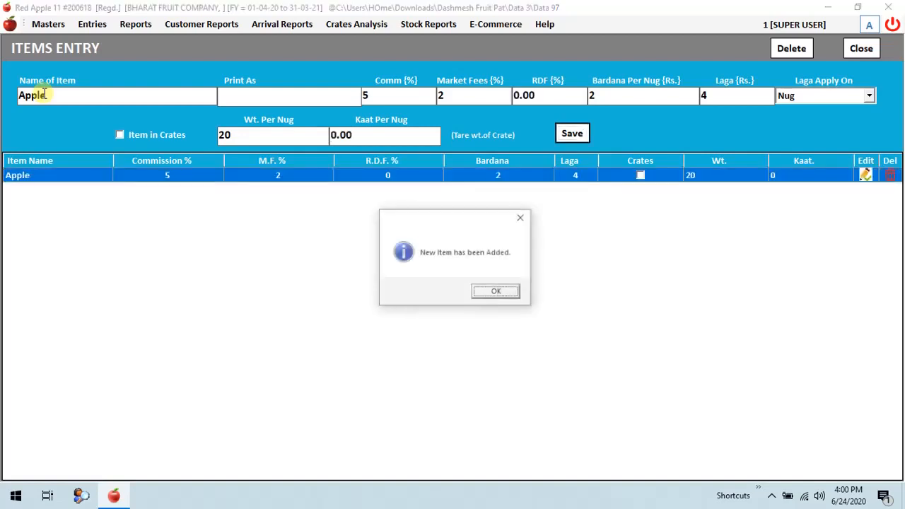
Start a second item named Orange with 5% commission and 2% market fees.
key("Return")
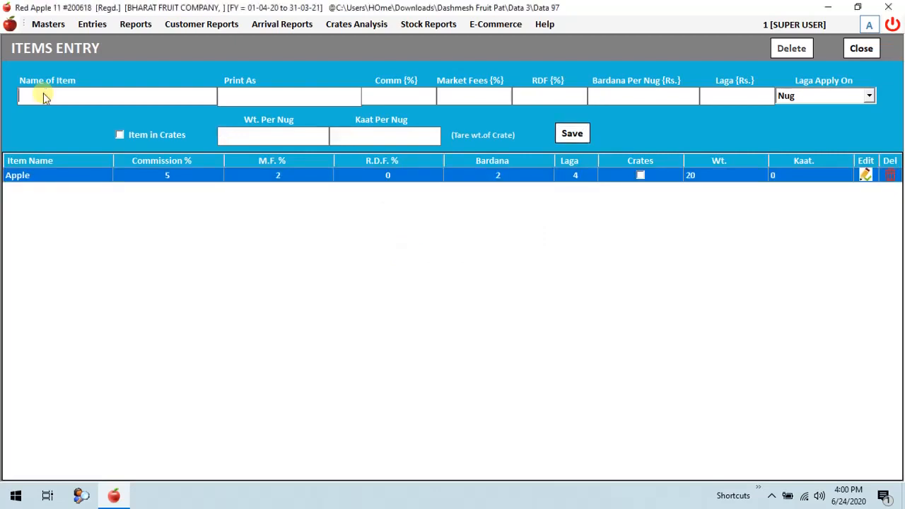
type("Ora")
type("nge")
type("5")
key("Return")
type("2")
Set Orange's bardana to Rs. 3 and laga to Rs. 1, save the item and close the items form.
key("Return")
key("Return")
type("3")
key("Return")
type("1")
key("Return")
key("Return")
key("Return")
key("Return")
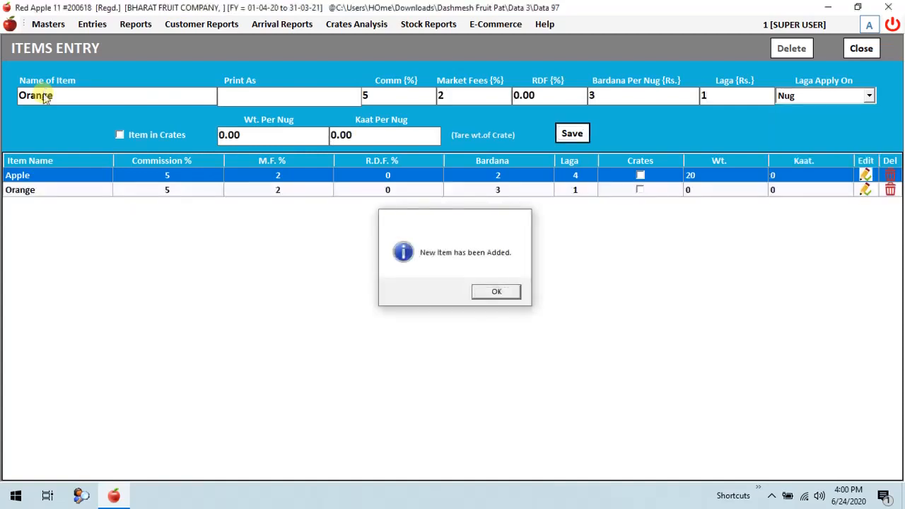
key("Return")
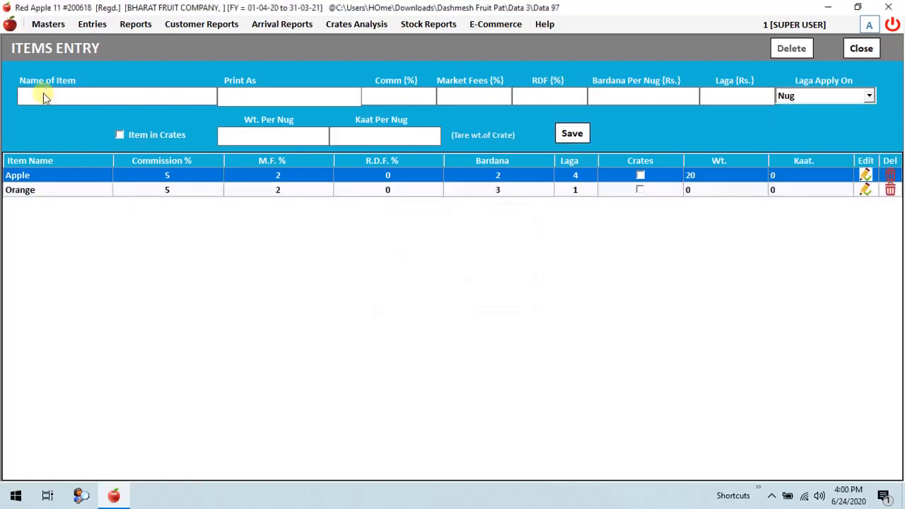
key("Escape")
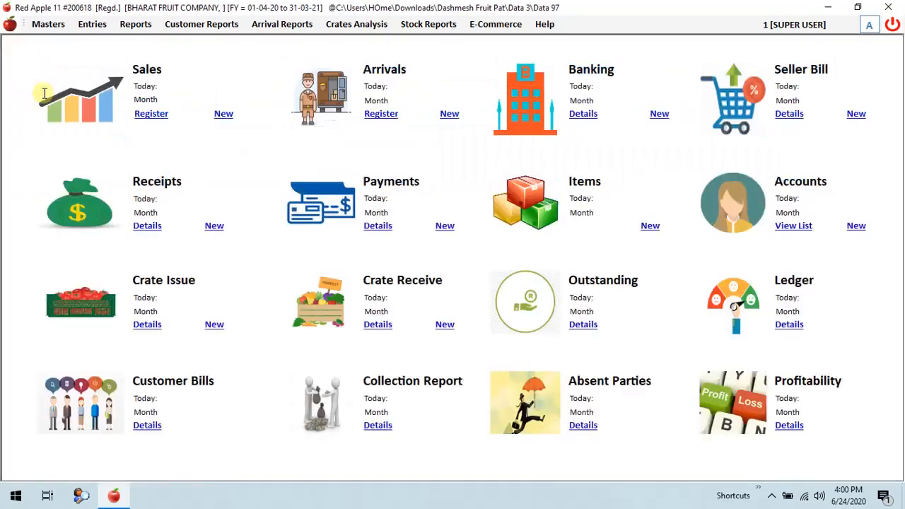
Start a new arrival entry dated 01-04-2020 with the stock type Party Stock.
left_click(92, 24)
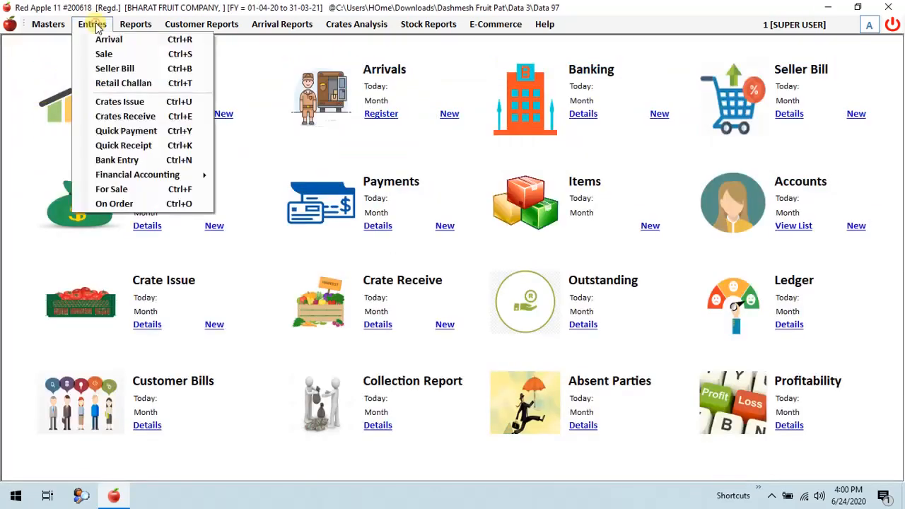
left_click(135, 39)
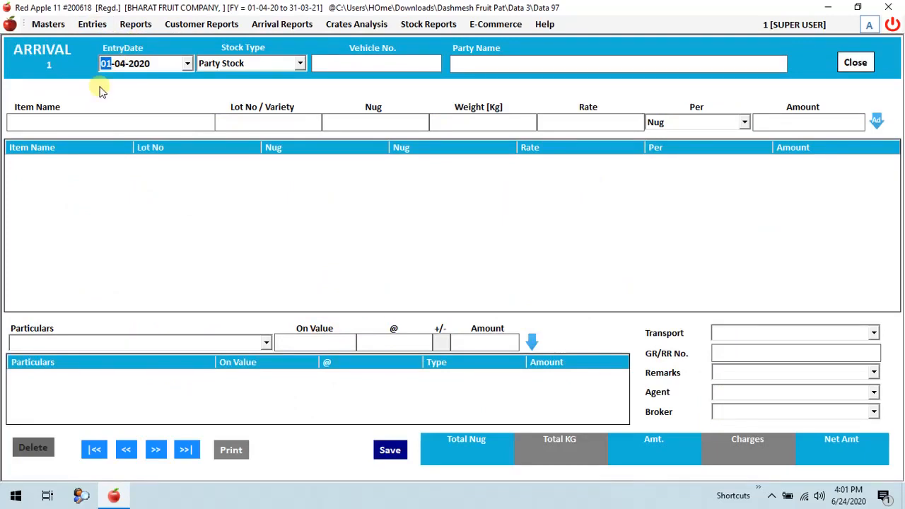
key("Return")
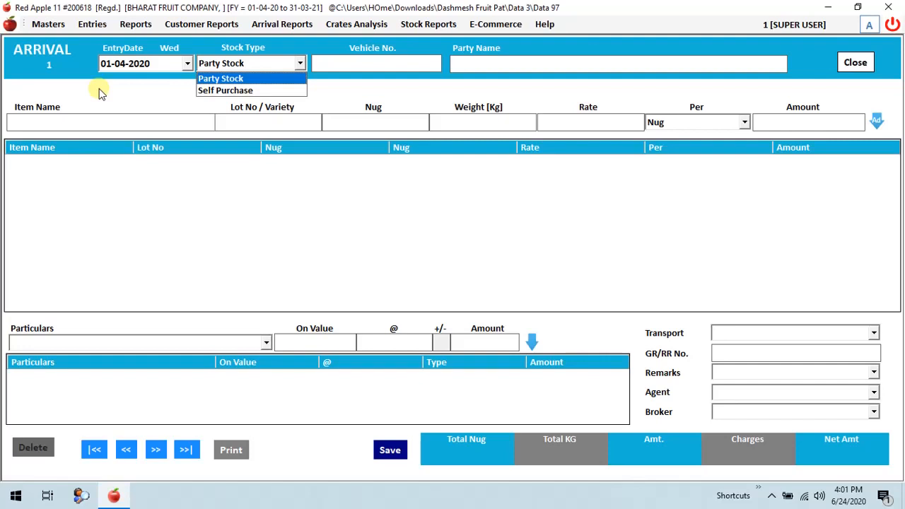
key("Down")
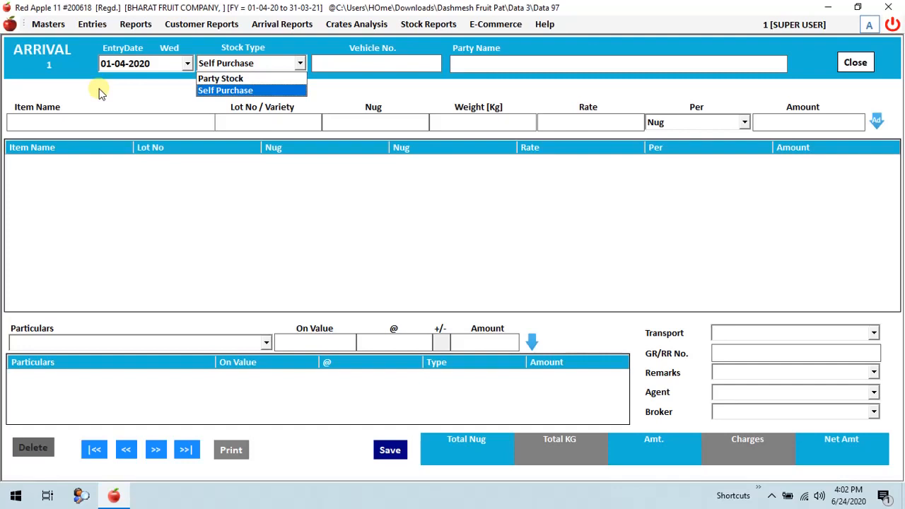
key("Up")
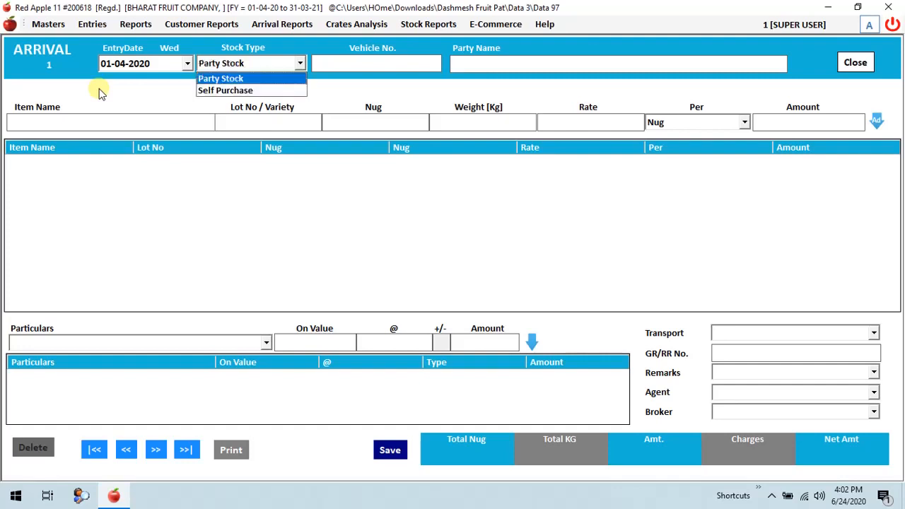
key("Return")
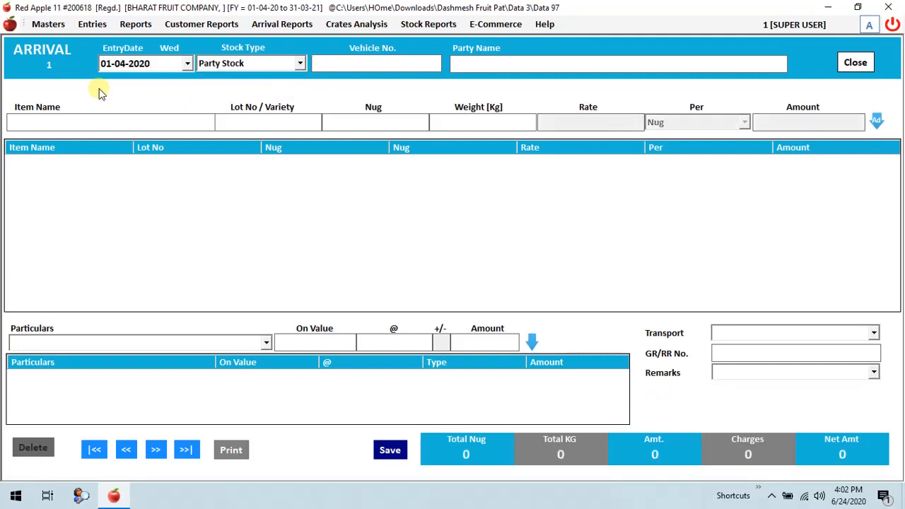
Enter vehicle number 1234 and choose NS FRUIT COMPANY as the arrival's party.
type("1234")
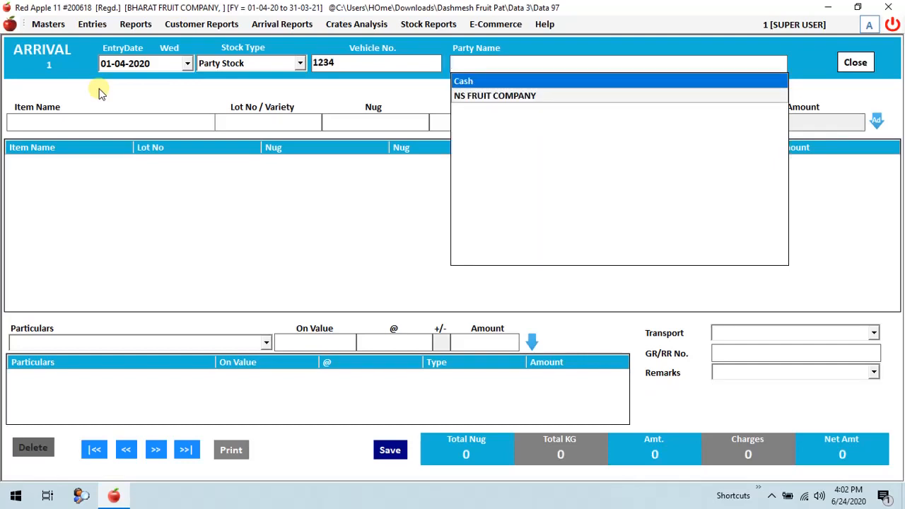
key("Down")
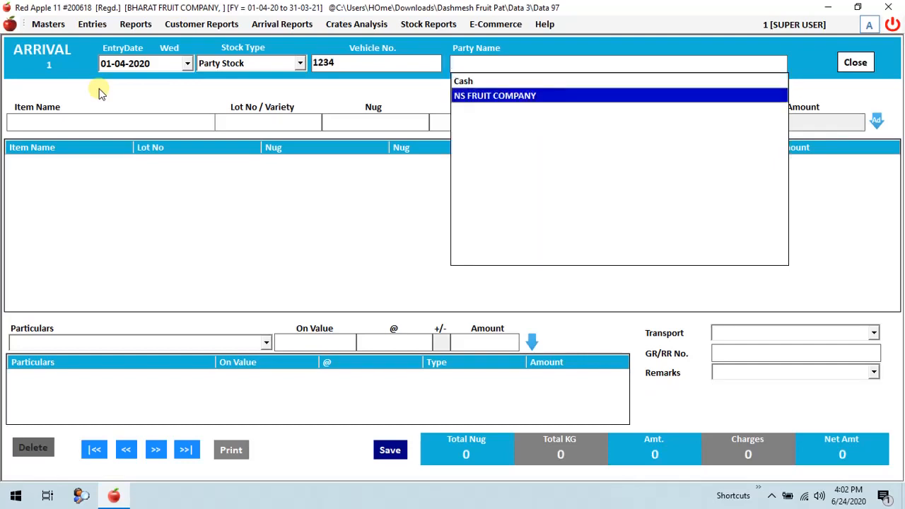
key("Return")
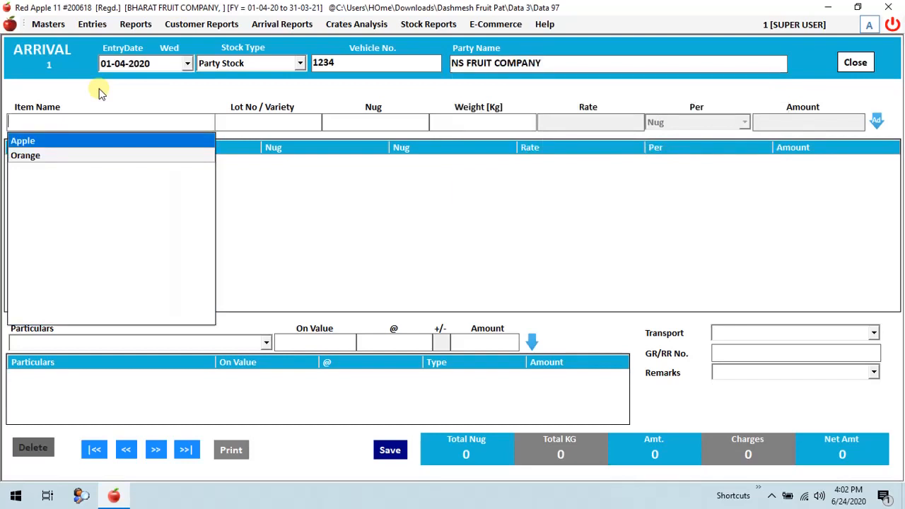
Choose Apple as the arrival item and set its lot number and variety to 50/Royal.
key("Return")
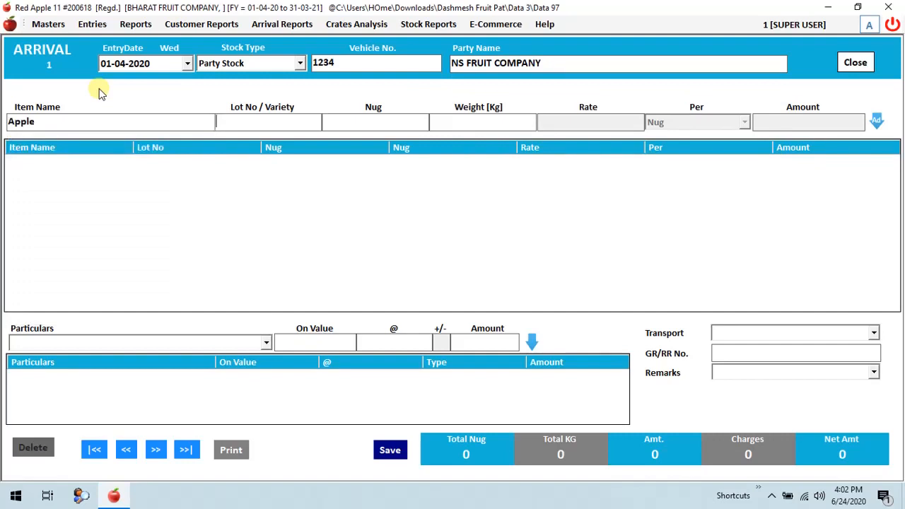
type("50/Royal")
key("Return")
Enter 50 nug and a weight of 1000 kg for the Apple lot and add the line to the arrival.
type("50100")
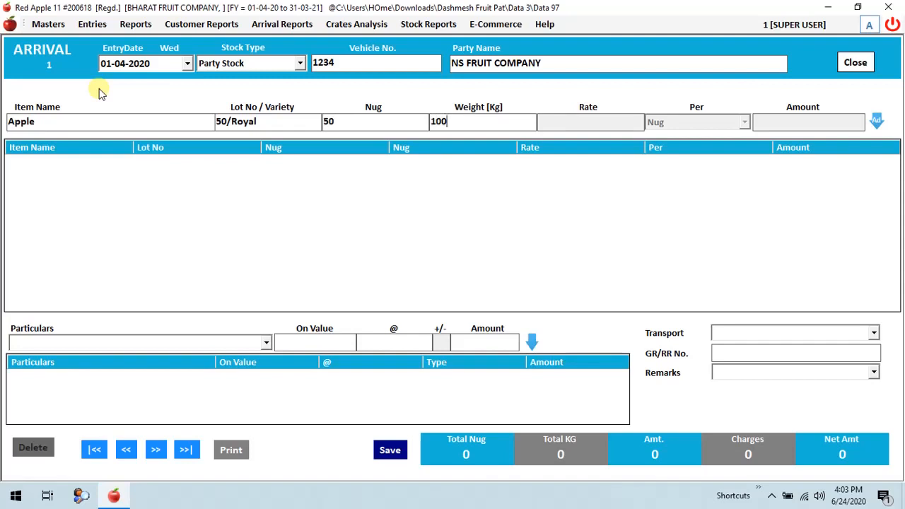
type("0")
key("Return")
key("Return")
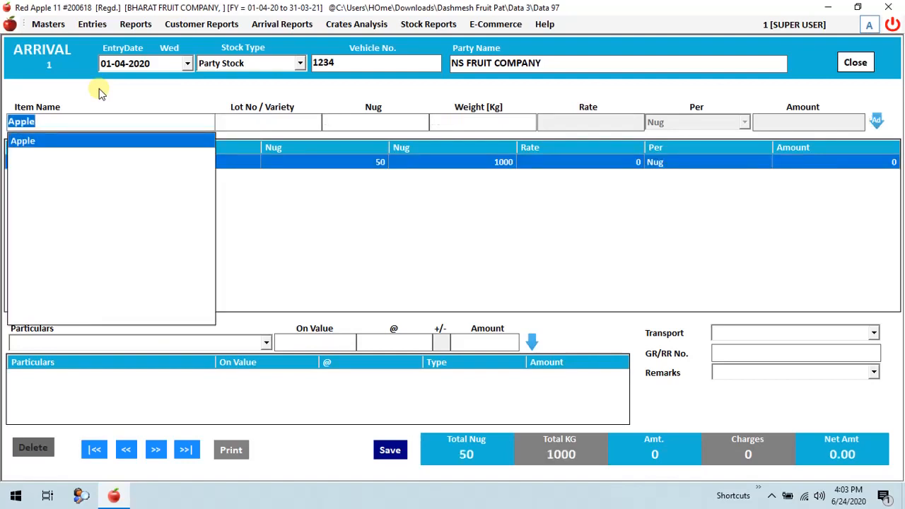
Choose Orange as the next arrival item and set its lot number and variety to 60/big.
key("BackSpace")
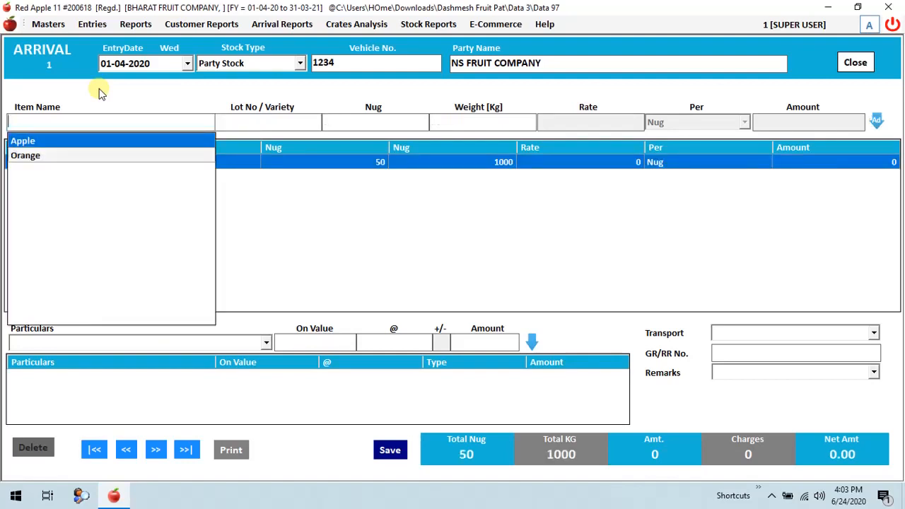
key("Down")
key("Return")
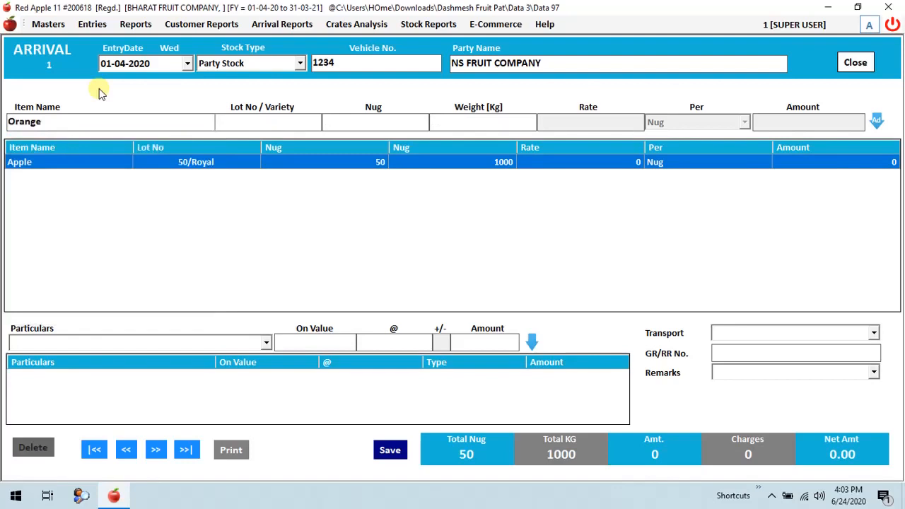
type("60/big")
key("Return")
Enter 60 nug and a weight of 1800 kg for the Orange lot and add the line to the arrival.
type("60")
type("1")
type("800")
key("Return")
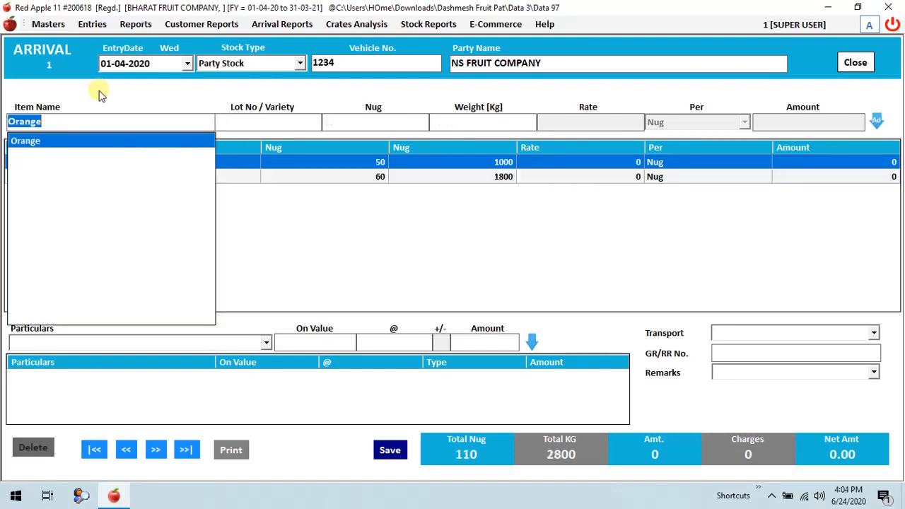
left_click(235, 347)
left_click(235, 346)
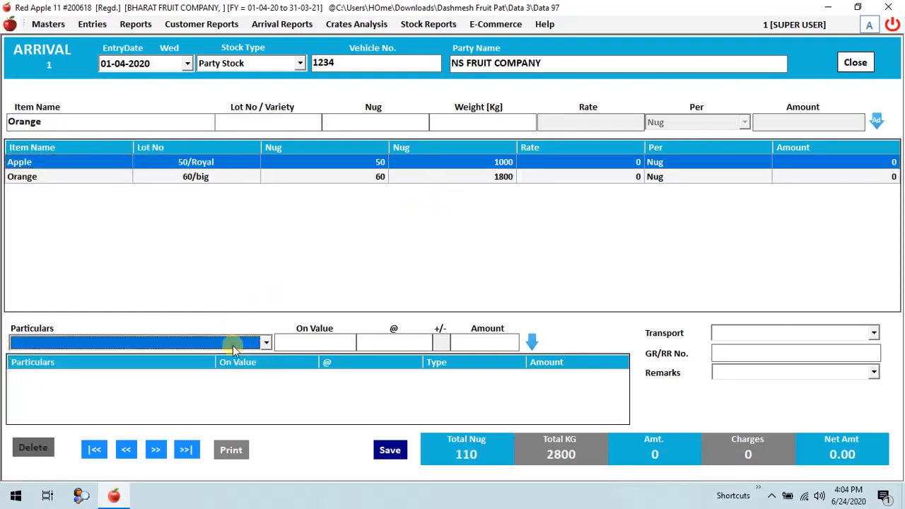
left_click(235, 346)
scroll(236, 347, "down", 2)
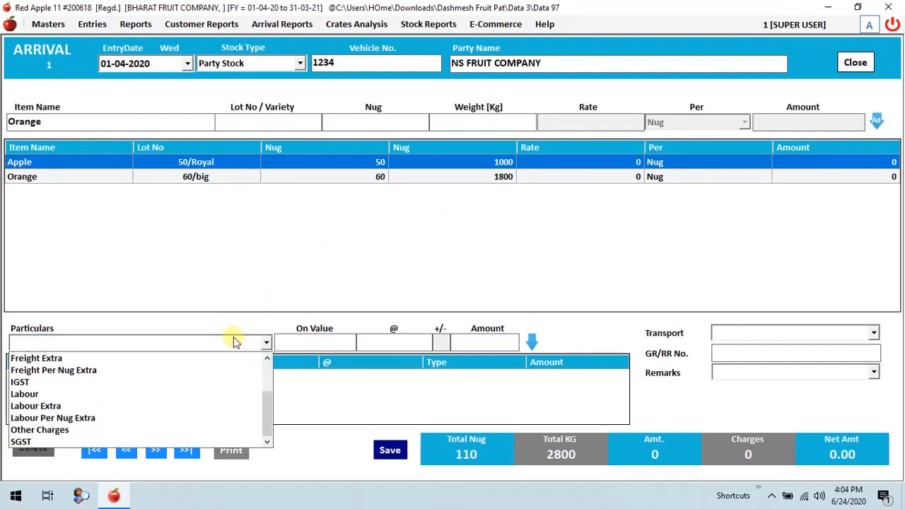
left_click(297, 264)
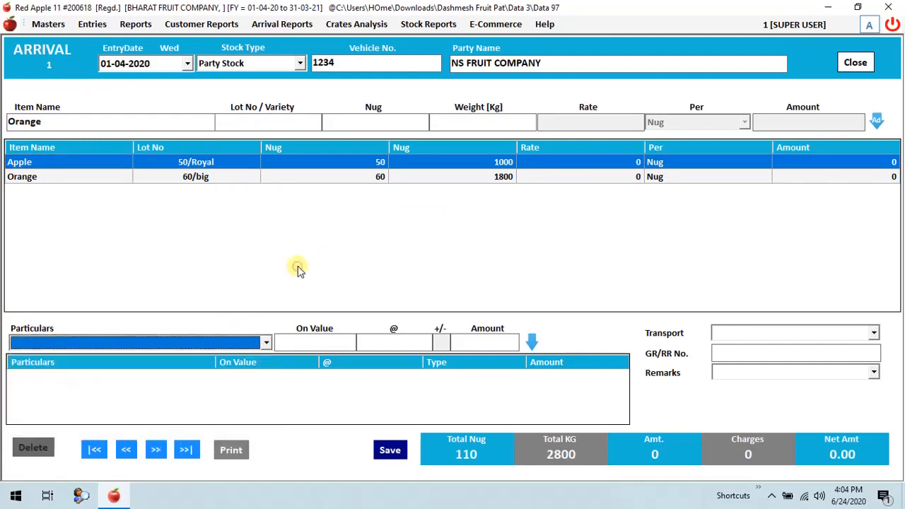
Save the arrival transaction without extra charges and close the arrival entry.
left_click(389, 454)
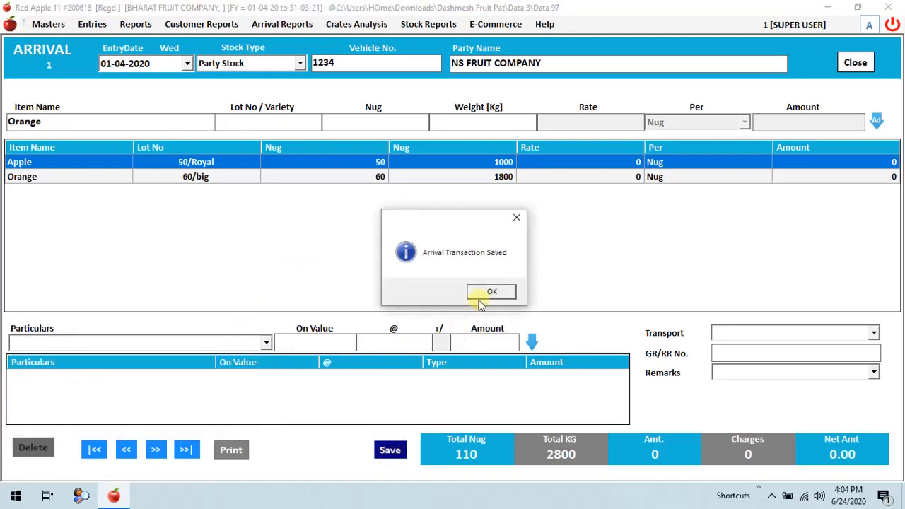
left_click(492, 291)
key("Escape")
Start a new sale entry dated 01-04-2020 with the entry type Sale and choose Apple as the item.
left_click(92, 24)
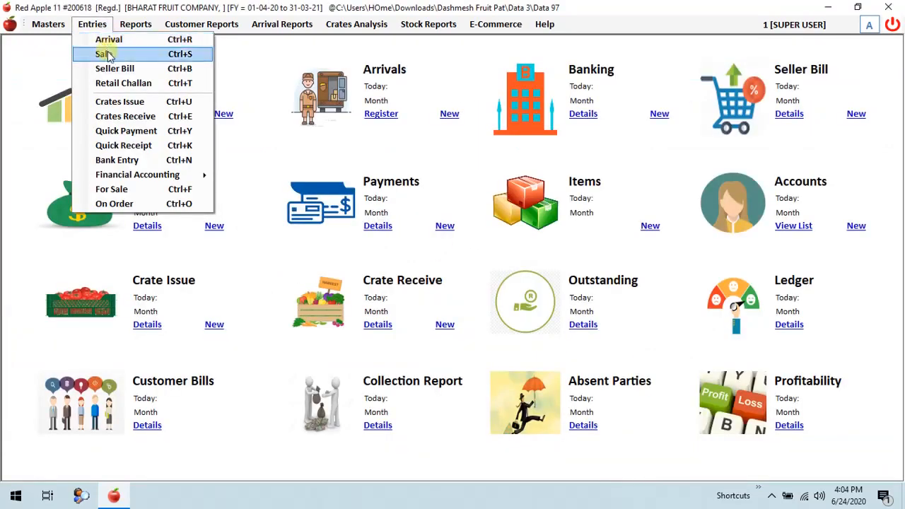
left_click(117, 56)
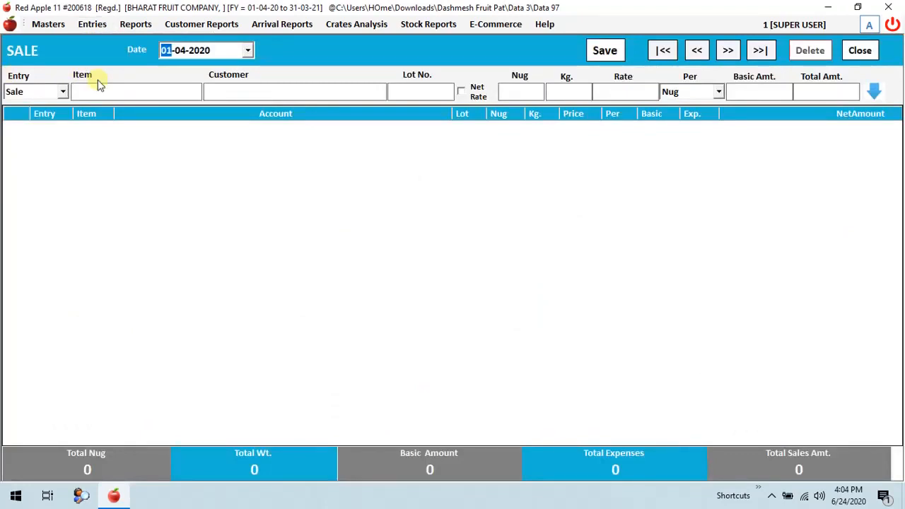
key("Return")
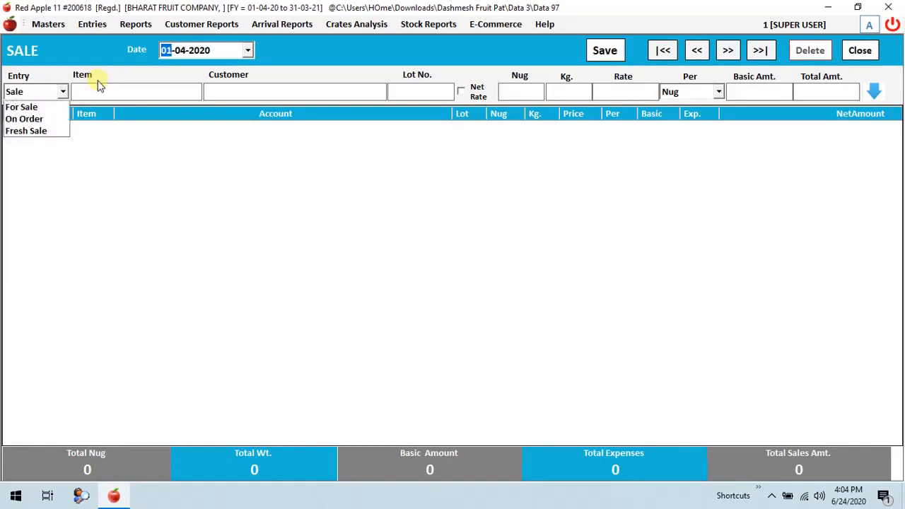
key("Return")
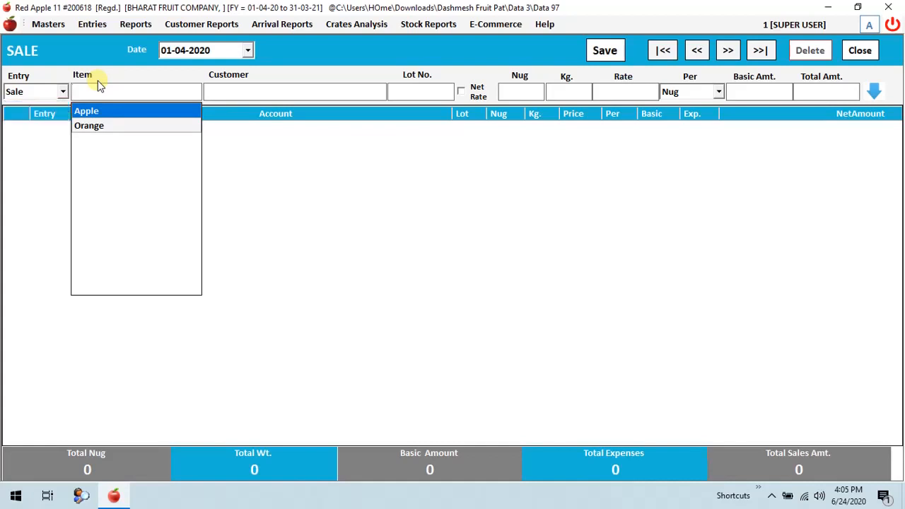
key("Down")
key("Up")
key("Return")
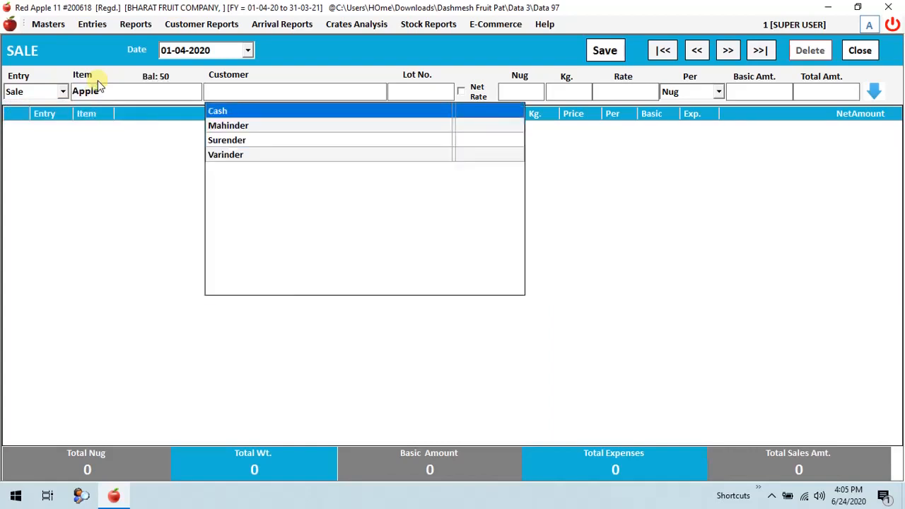
Choose the third listed customer for the Apple sale and assign lot 50/Royal of NS FRUIT COMPANY, vehicle 1234.
key("Down")
key("Down")
key("Return")
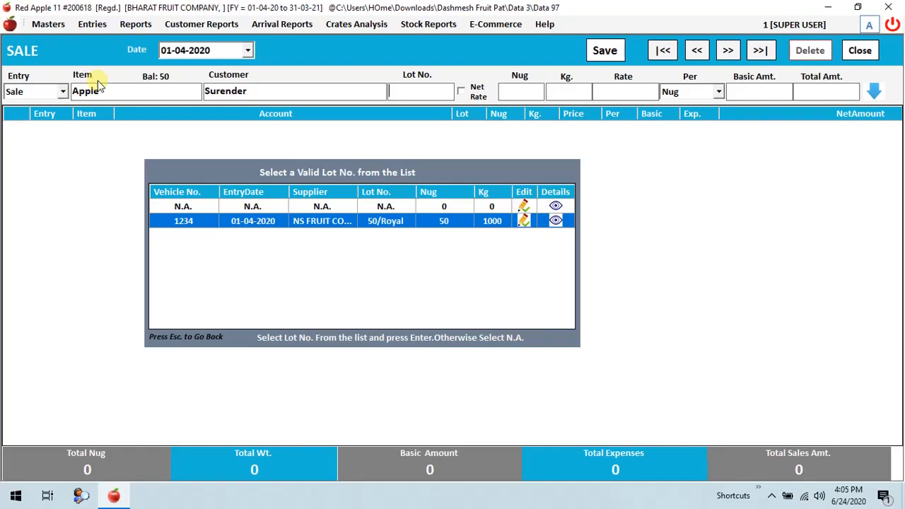
left_click(259, 230)
left_click(335, 224)
left_click(401, 228)
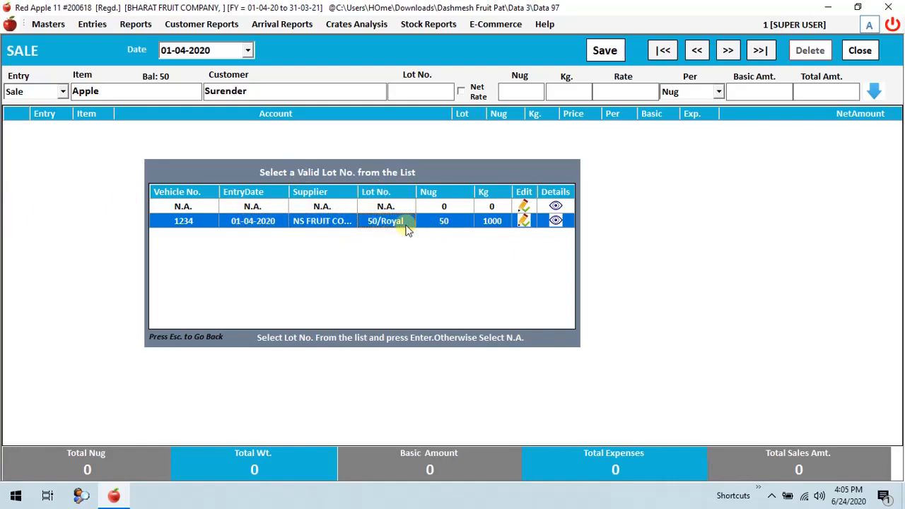
left_click(432, 223)
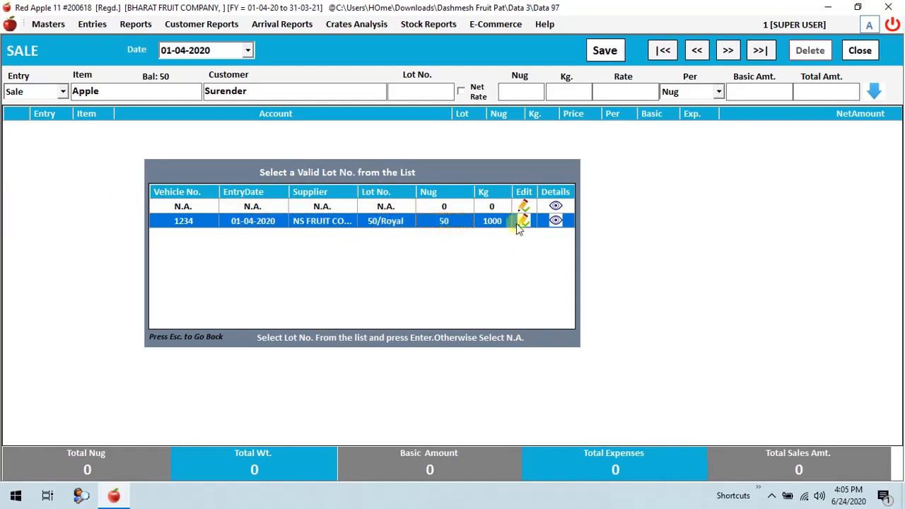
left_click(495, 226)
double_click(453, 221)
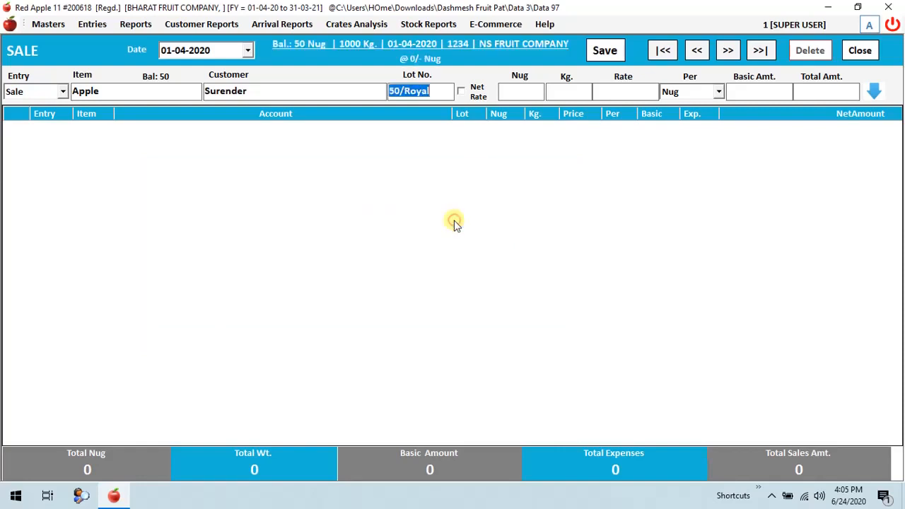
Enter 10 nug, a weight of 200 kg and a rate of 300 per nug for the Apple sale.
type("10")
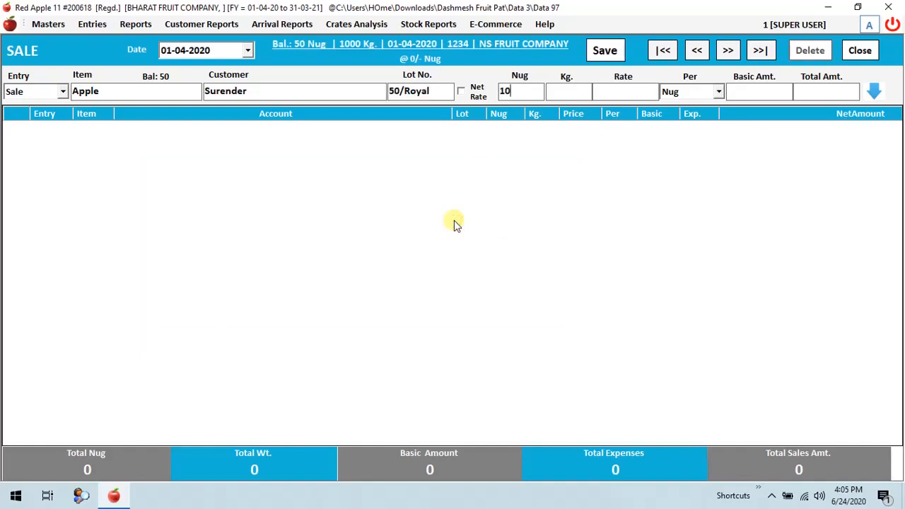
key("Return")
key("Return")
type("300")
key("Return")
Accept the basic amount and the default commission, market fee, bardana and laga charges, and add the line to the sale.
key("Return")
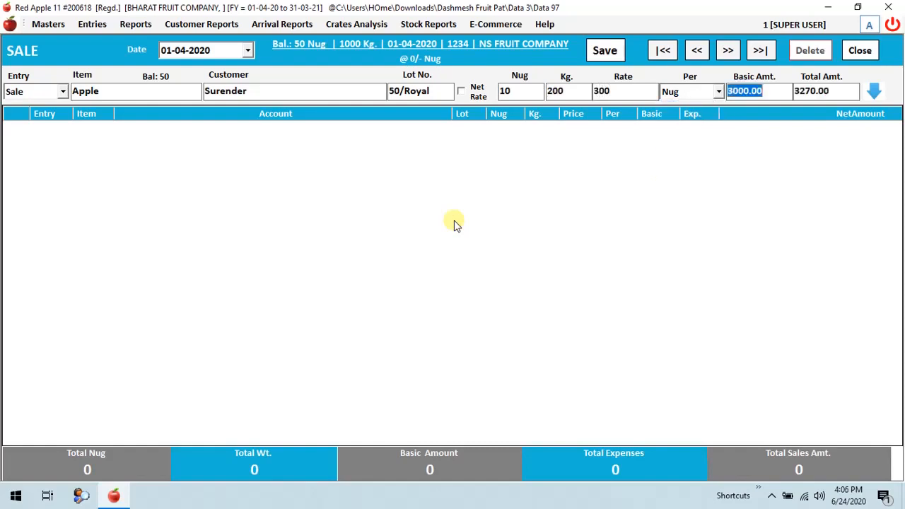
key("Return")
key("Return")
key("Return")
key("Return")
key("Return")
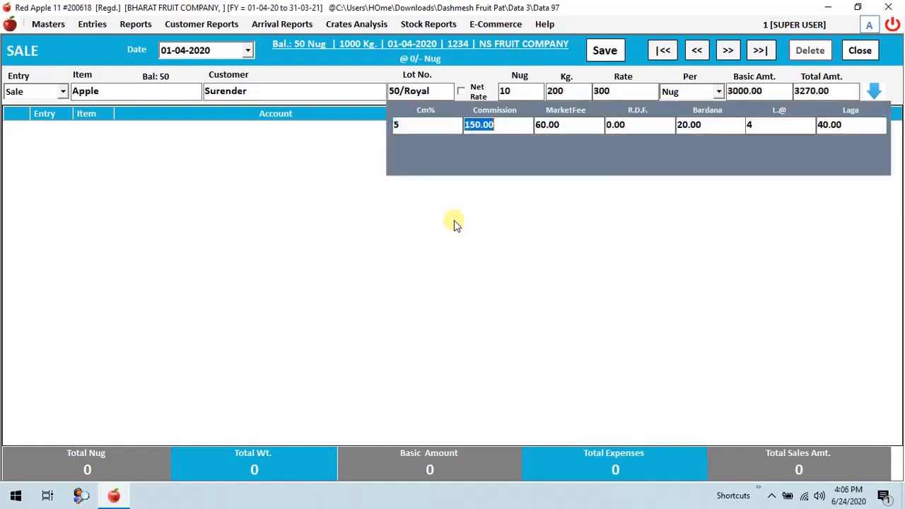
key("Return")
key("Return")
key("Return")
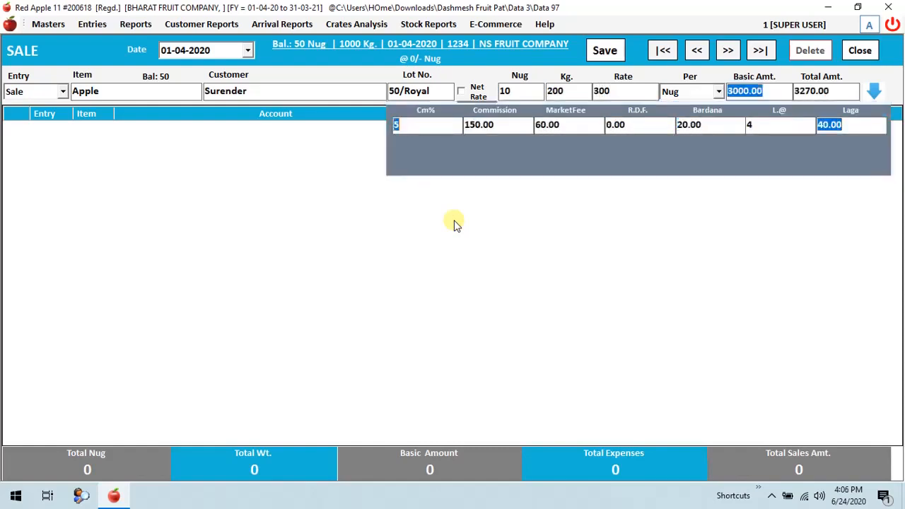
Begin a second Apple sale line for the second listed customer from lot 50/Royal.
key("Return")
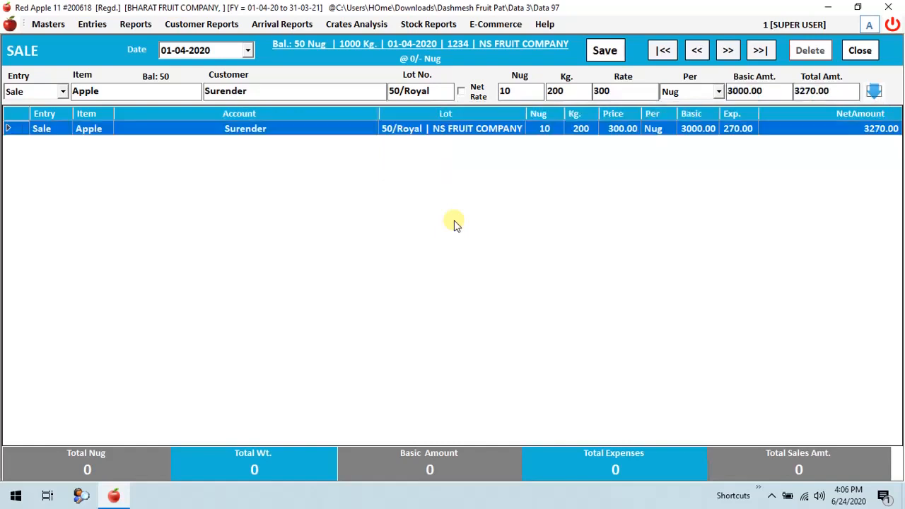
key("Return")
key("Return")
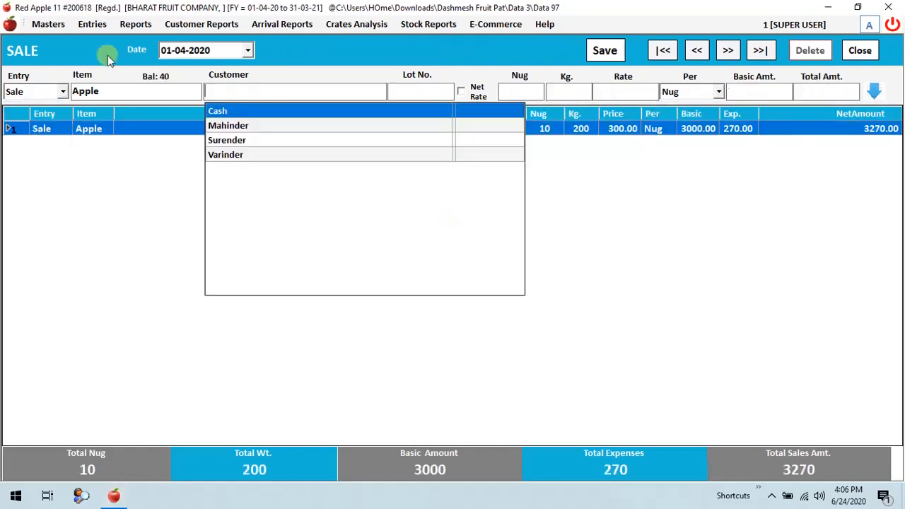
key("Down")
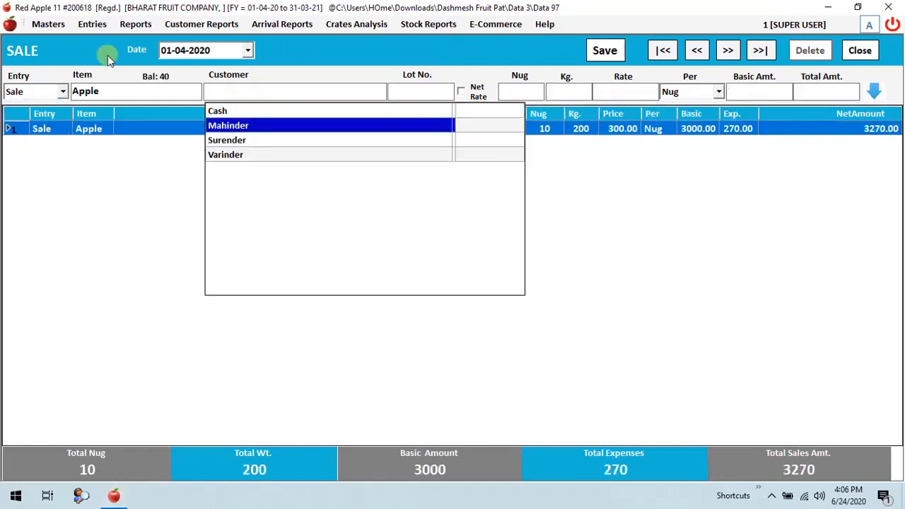
key("Return")
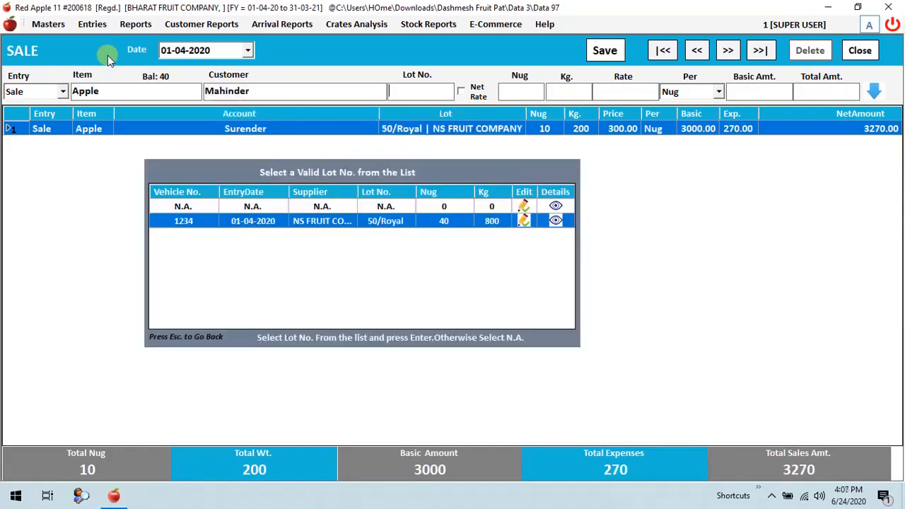
key("Return")
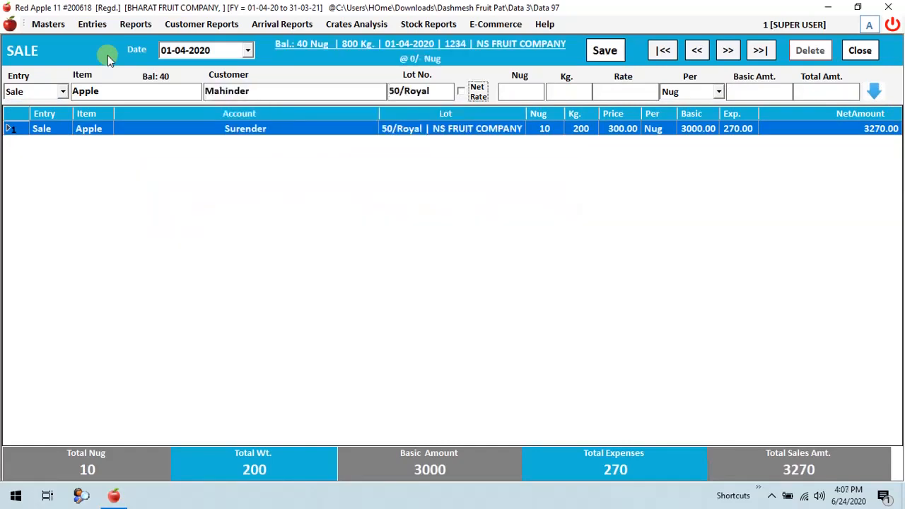
Enter 20 nug, 400 kg and a rate of 320 per nug for the second Apple line and add it to the sale.
key("Return")
key("Return")
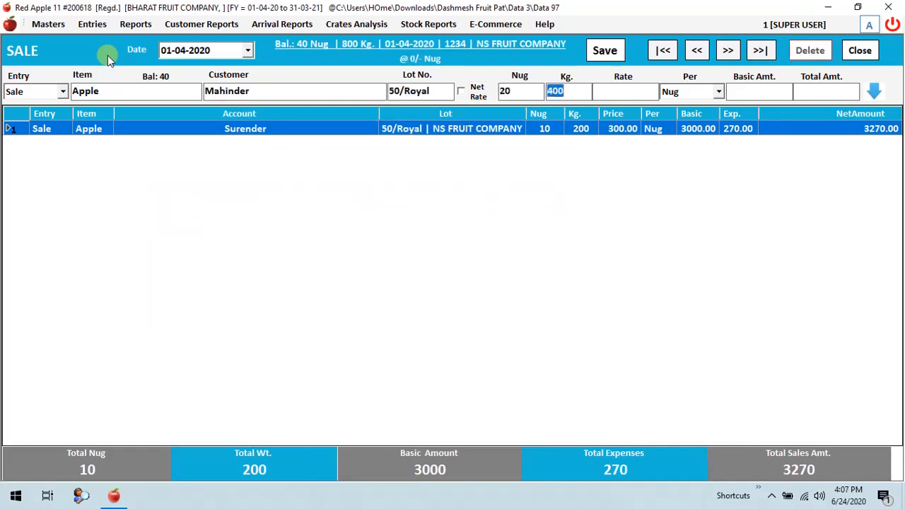
key("Return")
Begin a third Apple sale line for the last listed customer from lot 50/Royal.
key("Return")
key("Return")
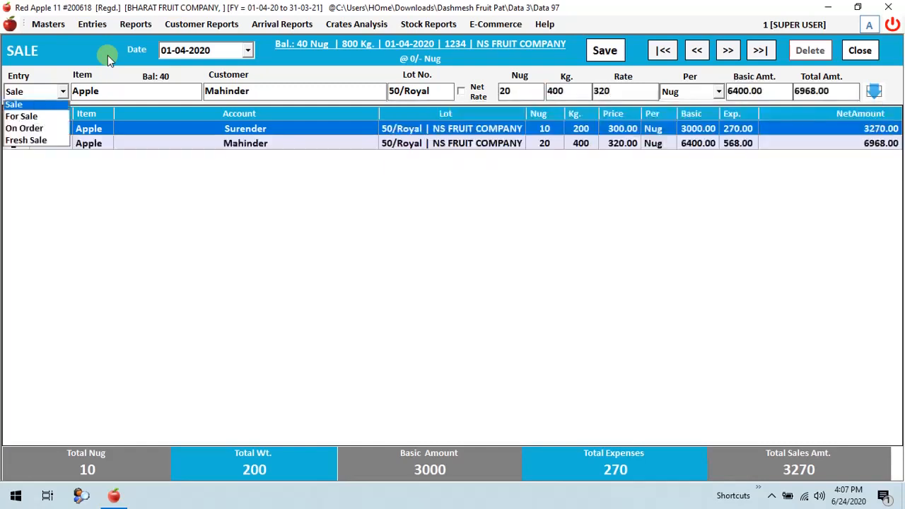
key("Return")
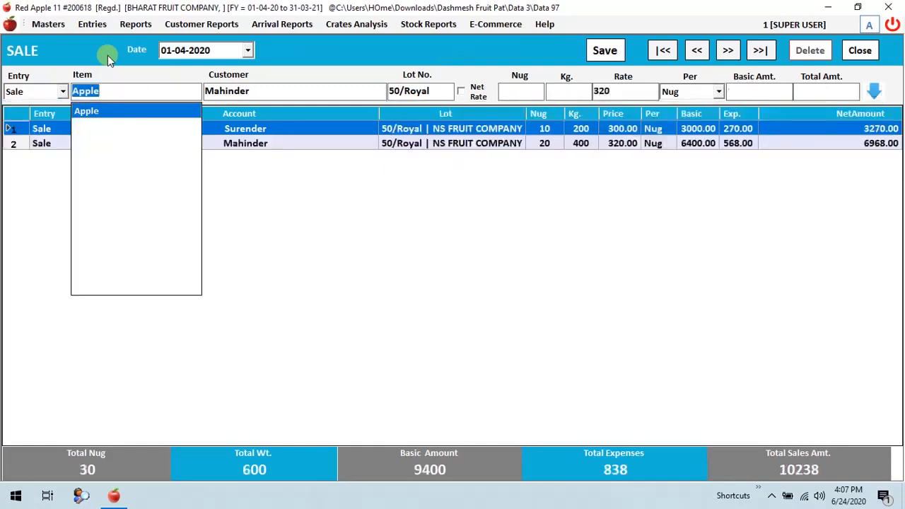
key("Return")
type("V")
key("Return")
key("Return")
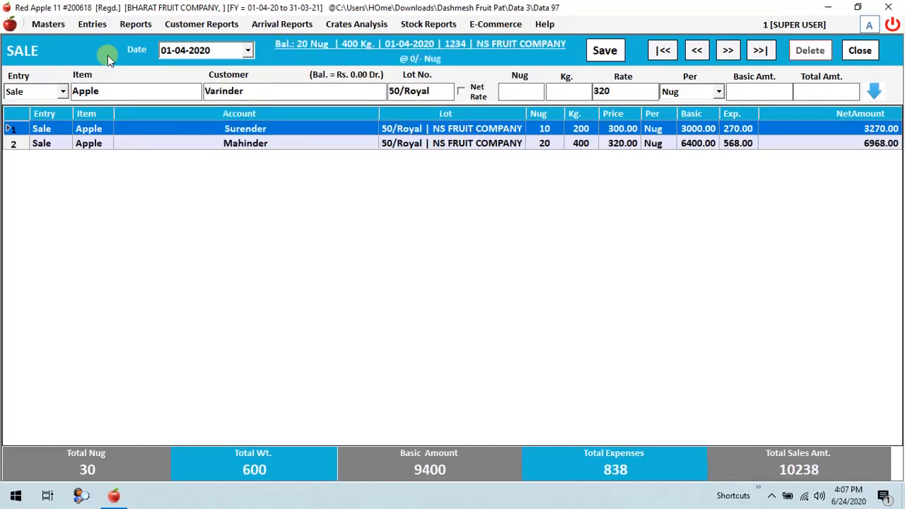
Enter 20 nug, 400 kg and a rate of 320 per nug for the third Apple line, accept the default charges and add it.
key("Return")
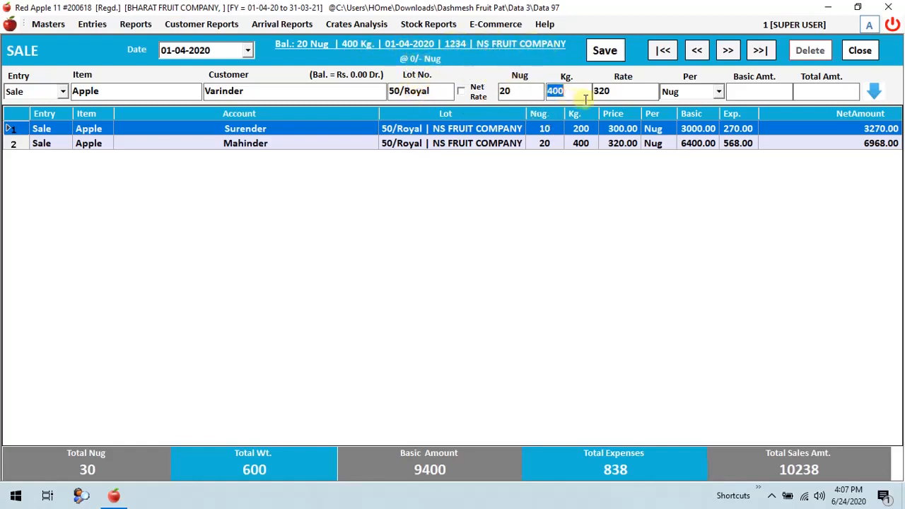
key("Return")
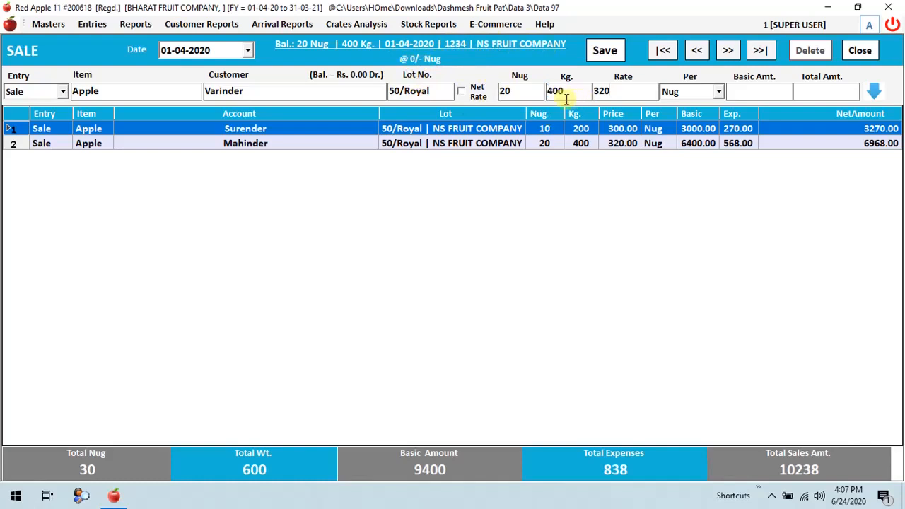
key("Return")
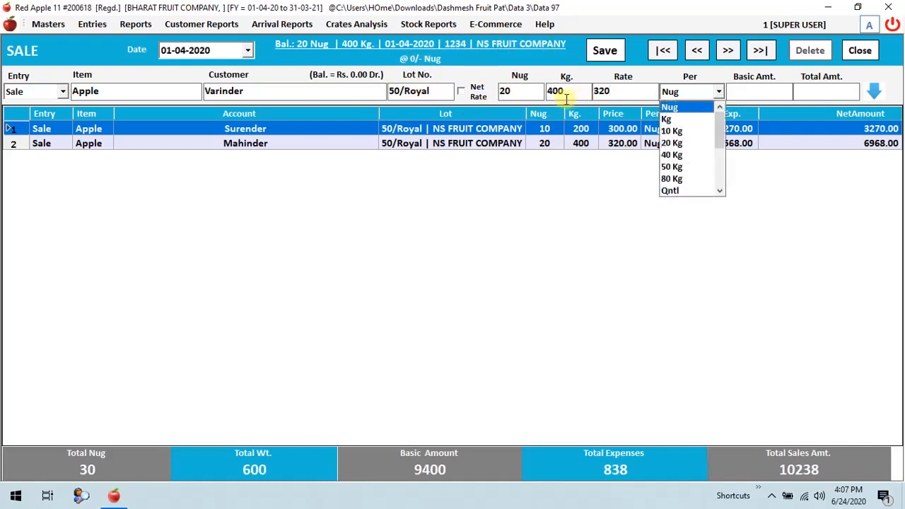
key("Return")
key("Return")
key("Return")
key("Return")
key("Return")
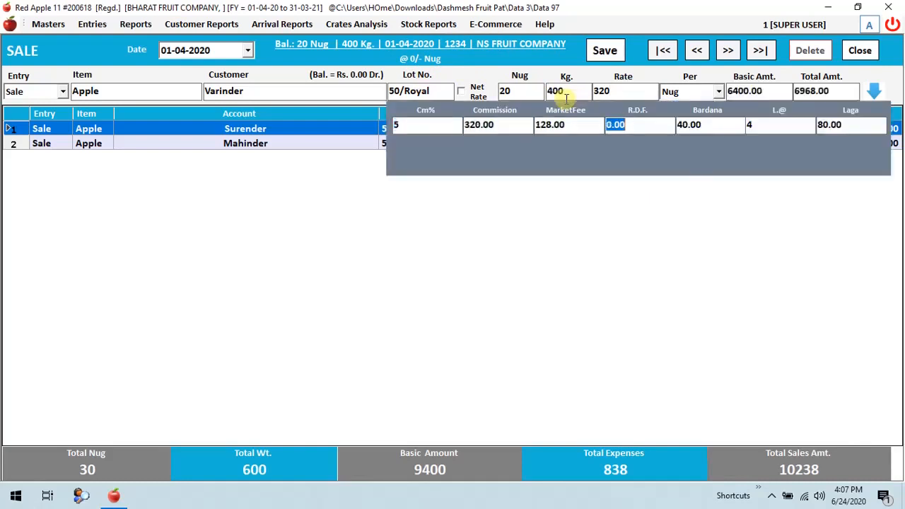
key("Return")
key("Return")
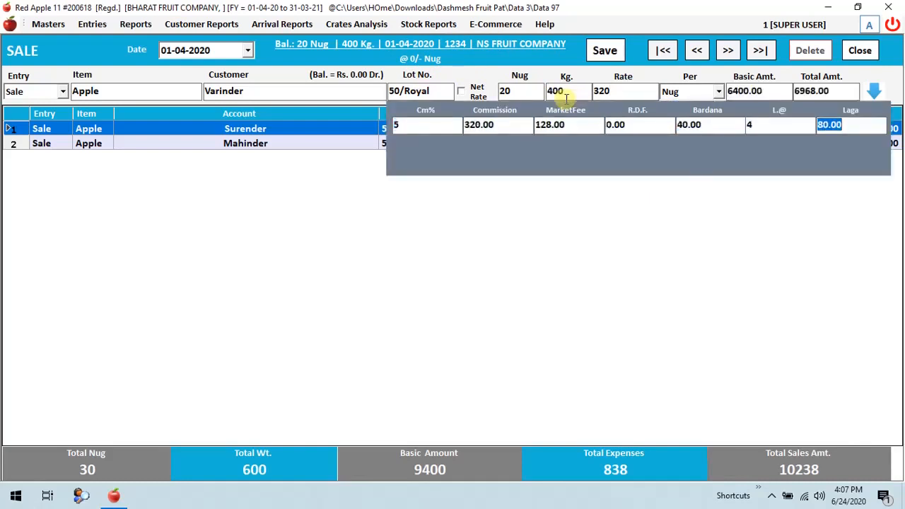
key("Return")
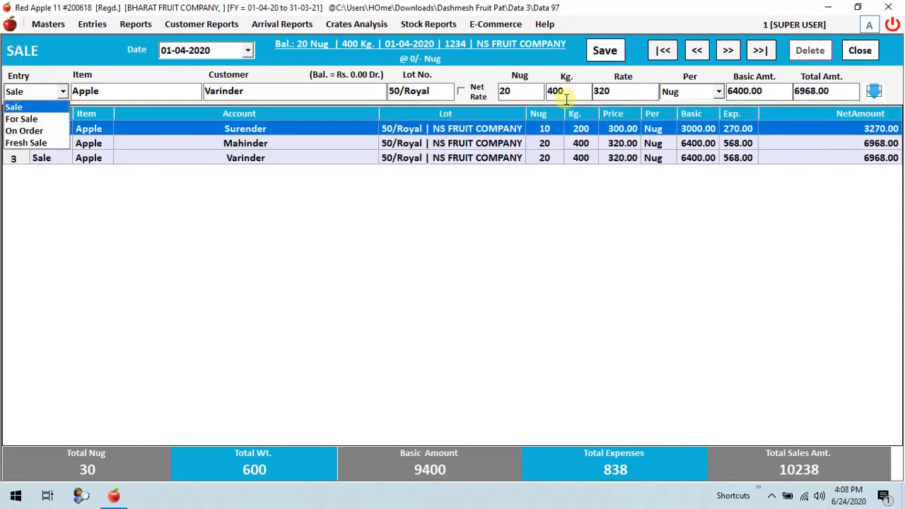
key("Return")
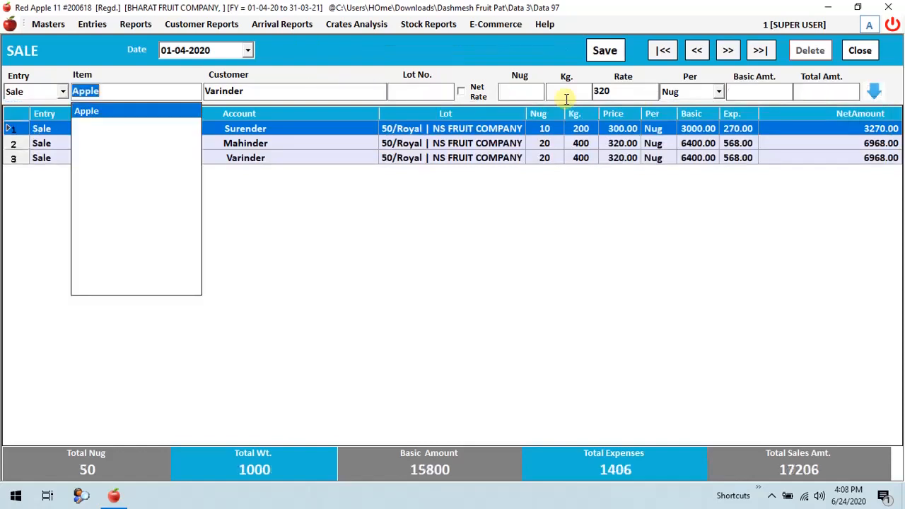
Begin an Orange sale line for the last listed customer from lot 60/big.
type("o")
key("Return")
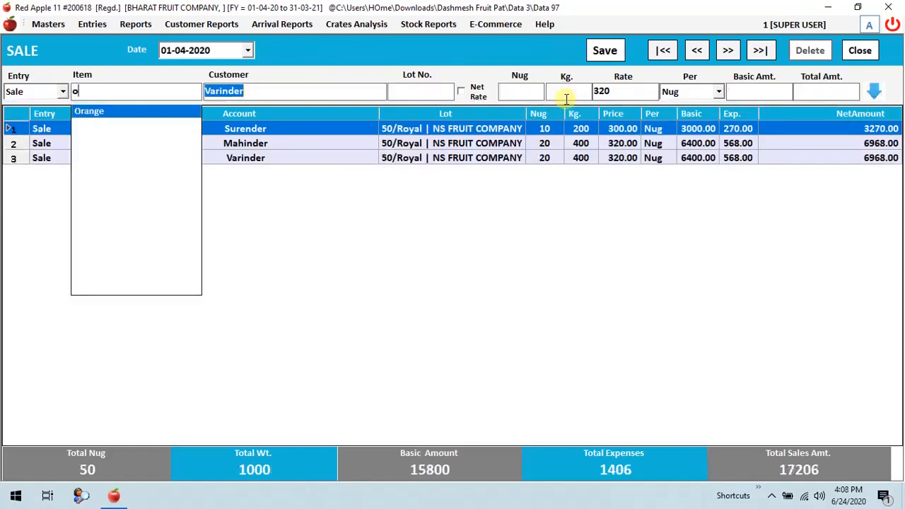
key("BackSpace")
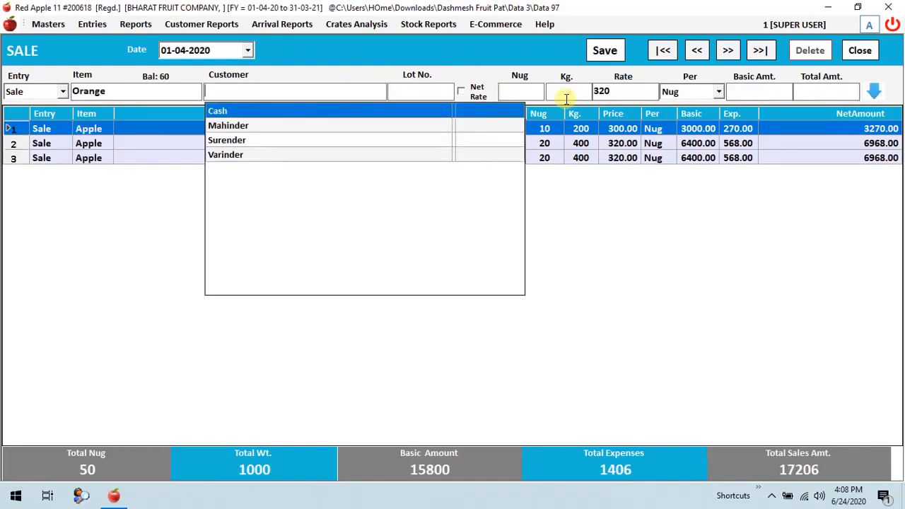
type("v")
key("Return")
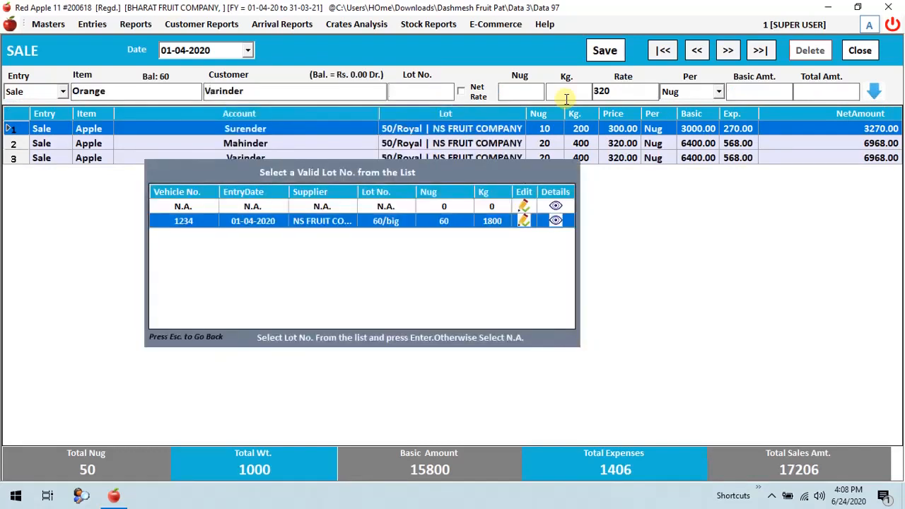
key("Return")
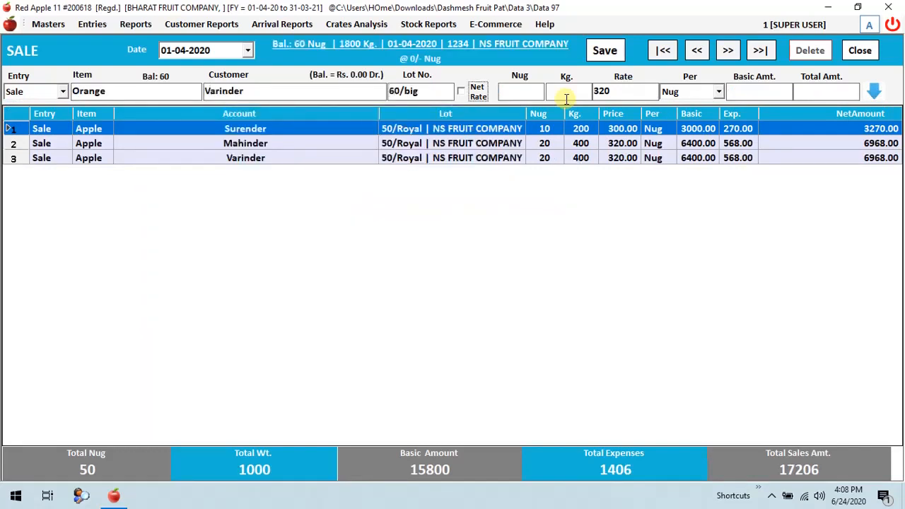
Enter 20 nug, 600 kg and a rate of 150 per nug for the first Orange line and add it to the sale.
key("Return")
key("Return")
key("Return")
type("15")
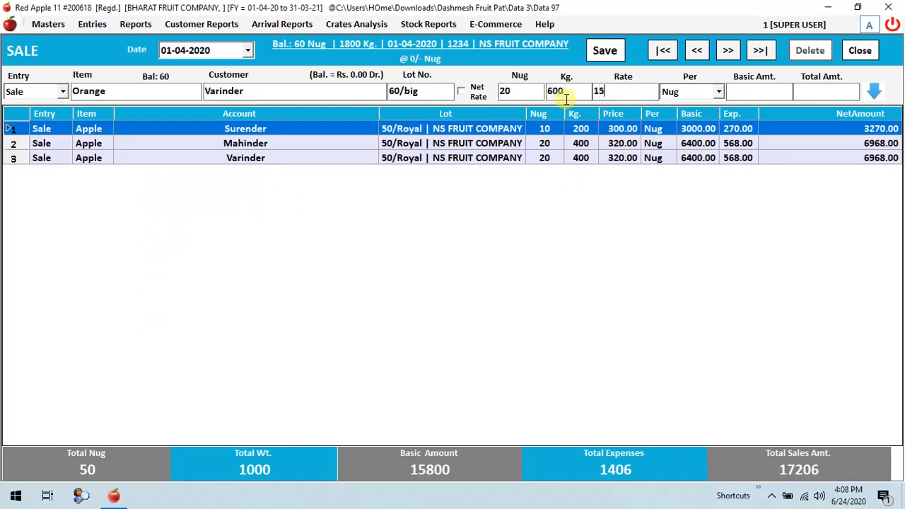
type("0")
key("Return")
Add a second Orange sale line for the second listed customer from lot 60/big with 20 nug, 600 kg and a rate of 120 per nug.
key("Return")
key("Return")
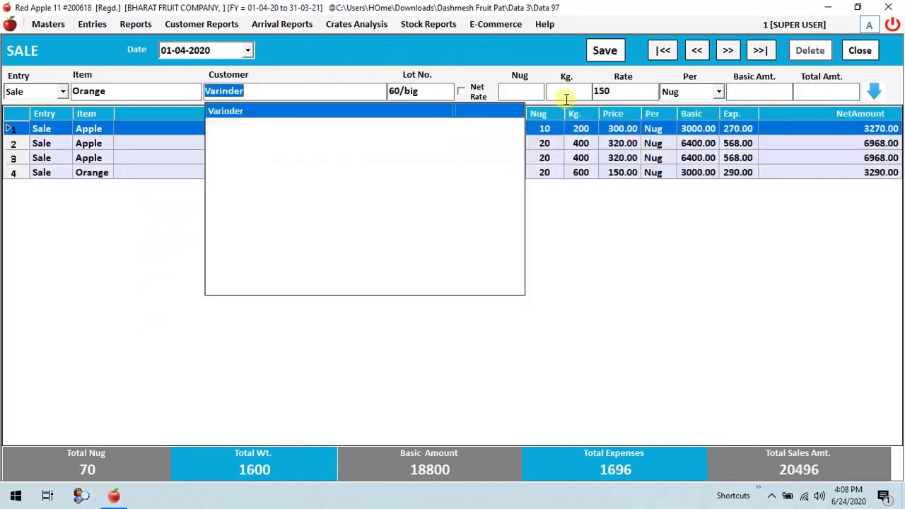
type("m")
key("Return")
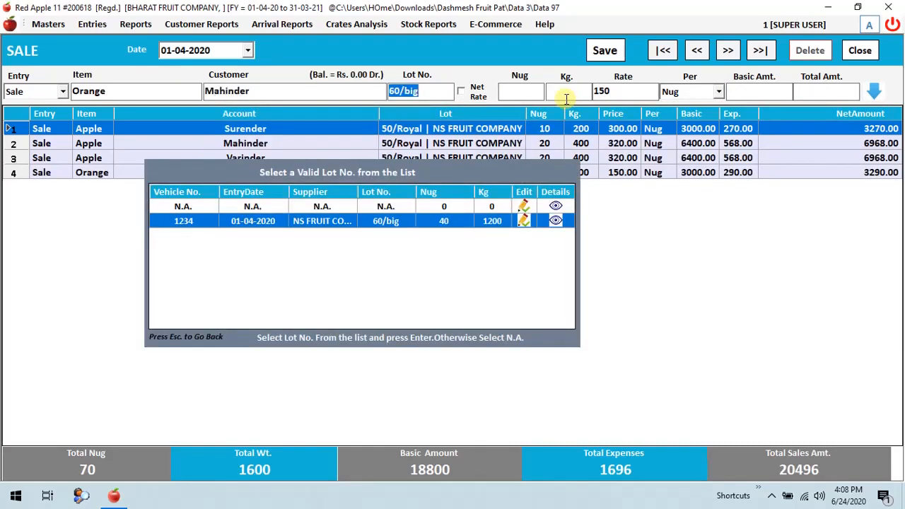
key("Return")
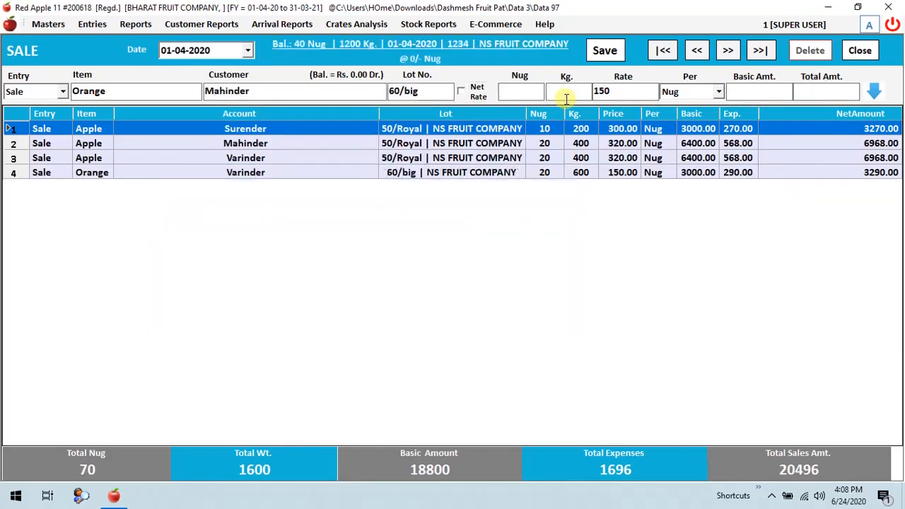
type("20")
key("Return")
type("600")
key("Return")
key("Return")
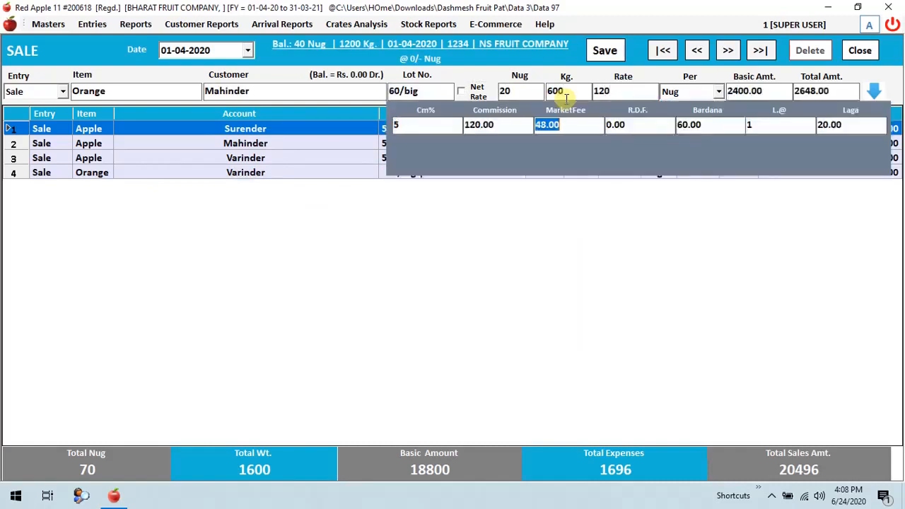
key("Return")
key("Return")
Fill in a third Orange sale line for Cash from lot 60/big with 20 nug, 600 kg and a rate of 100.
key("Return")
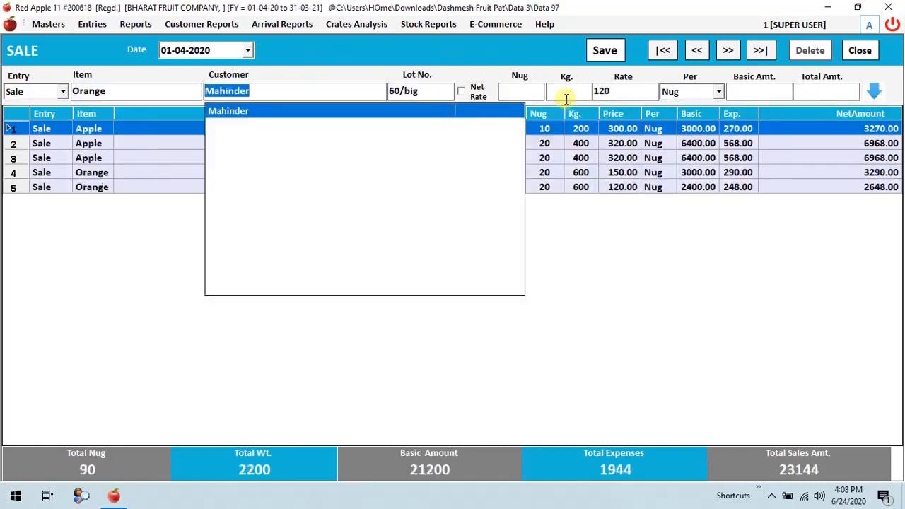
type("c")
key("Return")
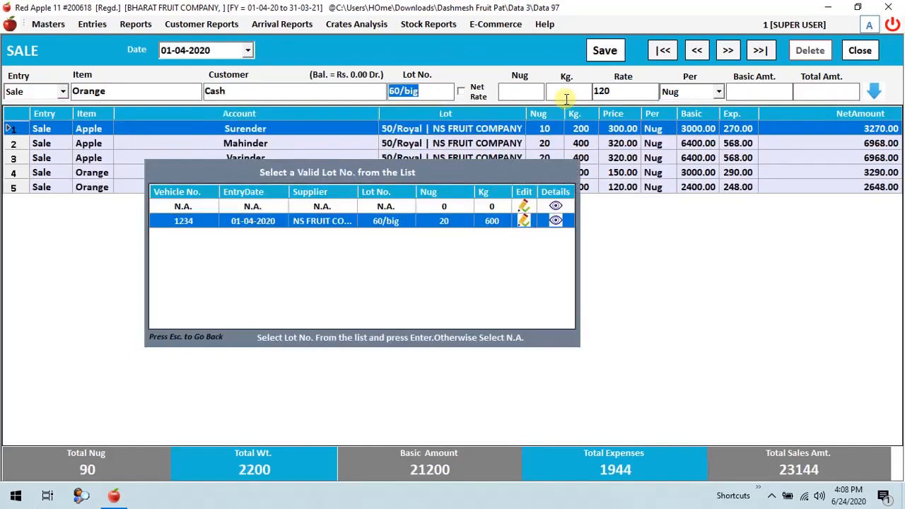
key("Return")
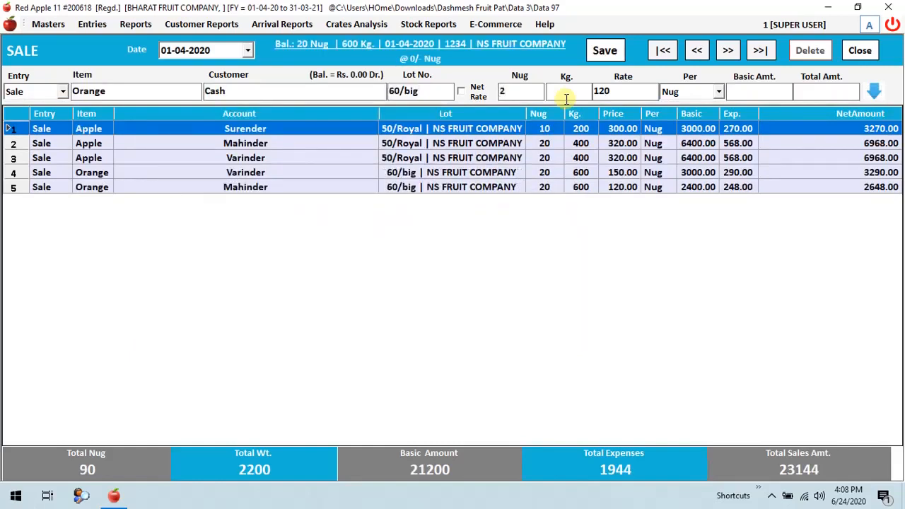
key("Return")
key("BackSpace")
key("BackSpace")
key("BackSpace")
key("Return")
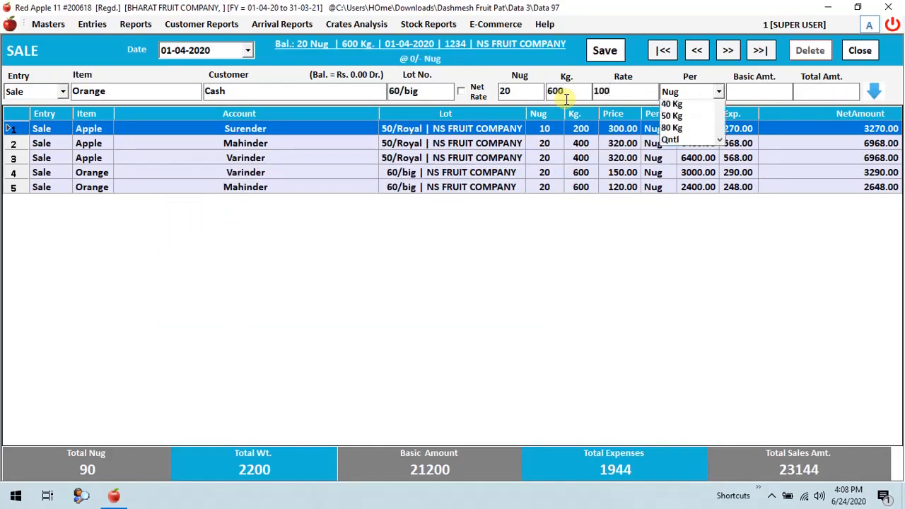
Keep the rate per nug, accept the default charges and add the Cash line to the sale.
key("Return")
key("Return")
key("Return")
key("Return")
key("Return")
key("Return")
key("Return")
key("Return")
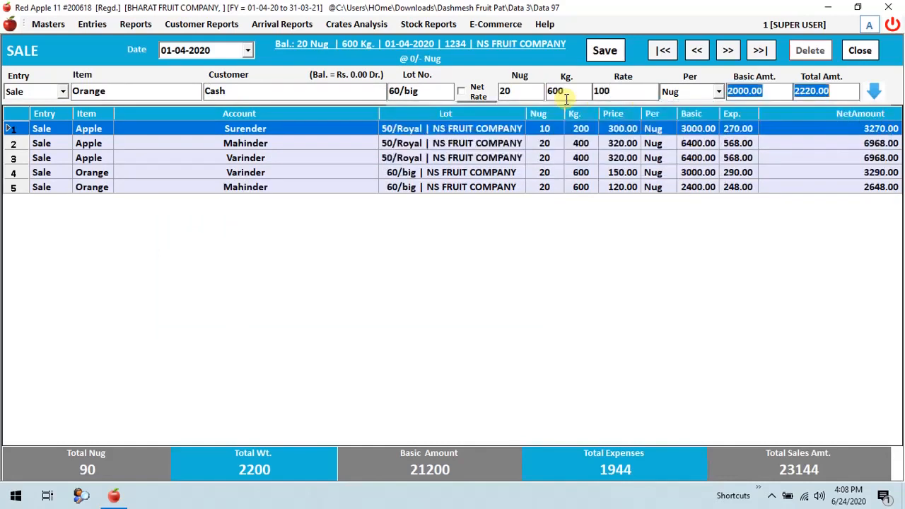
key("Return")
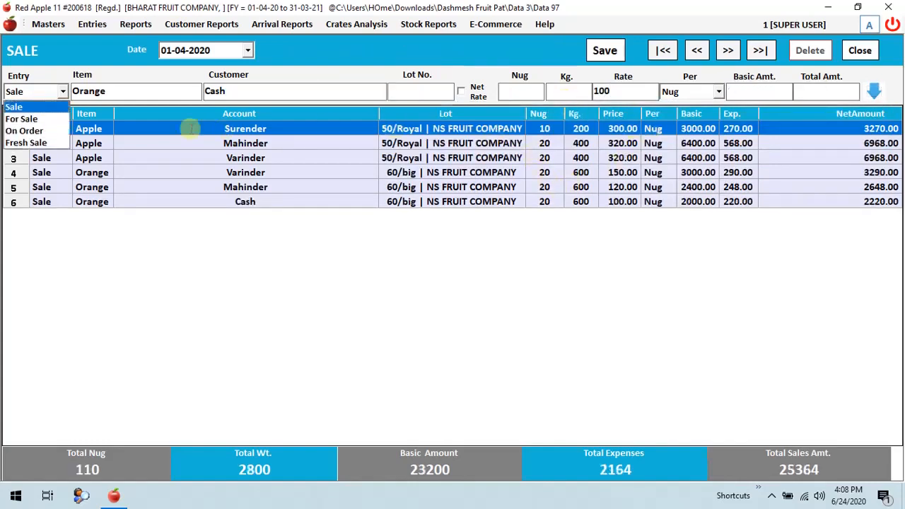
Review the entered sale lines and the sale's total nug, total weight and basic amount.
left_click(155, 189)
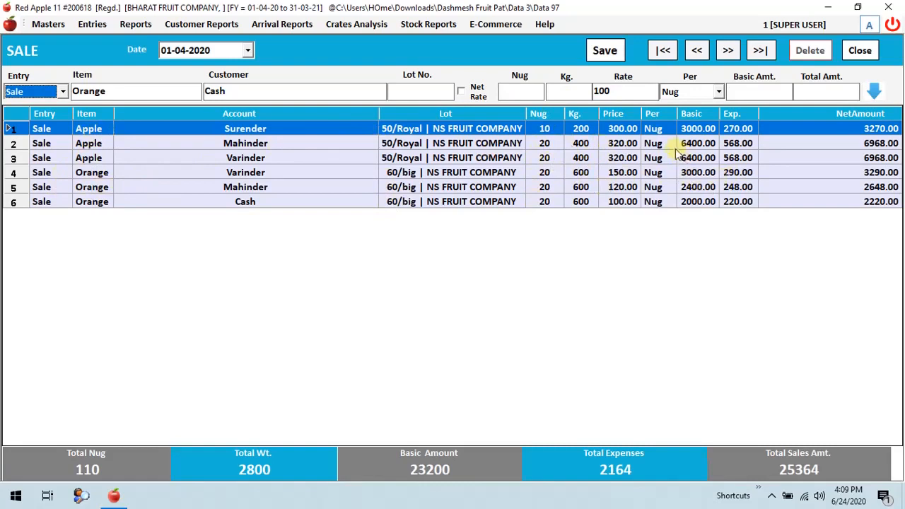
left_click(618, 128)
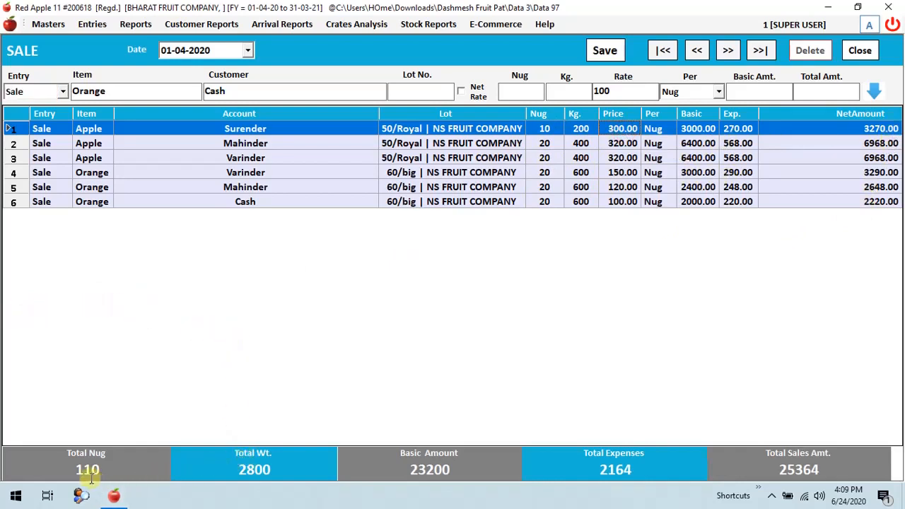
left_click_drag(74, 472, 106, 469)
left_click_drag(242, 466, 288, 465)
double_click(273, 469)
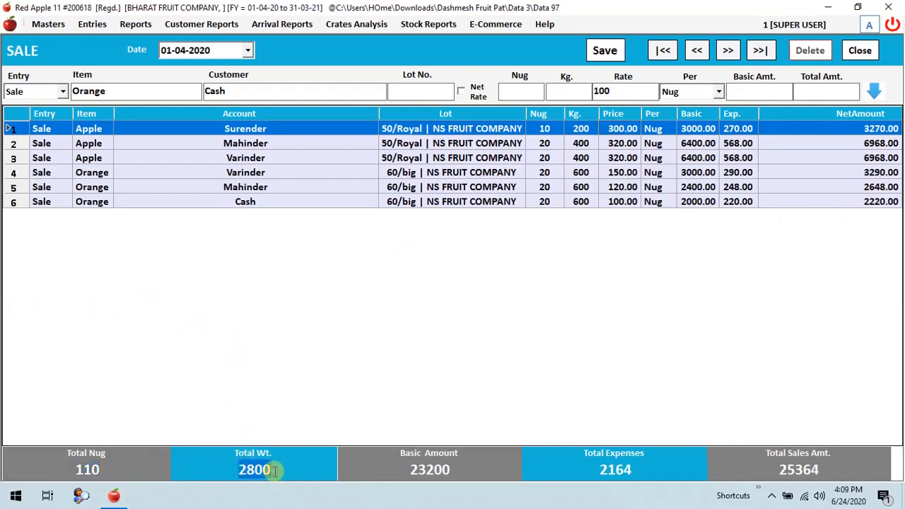
double_click(429, 469)
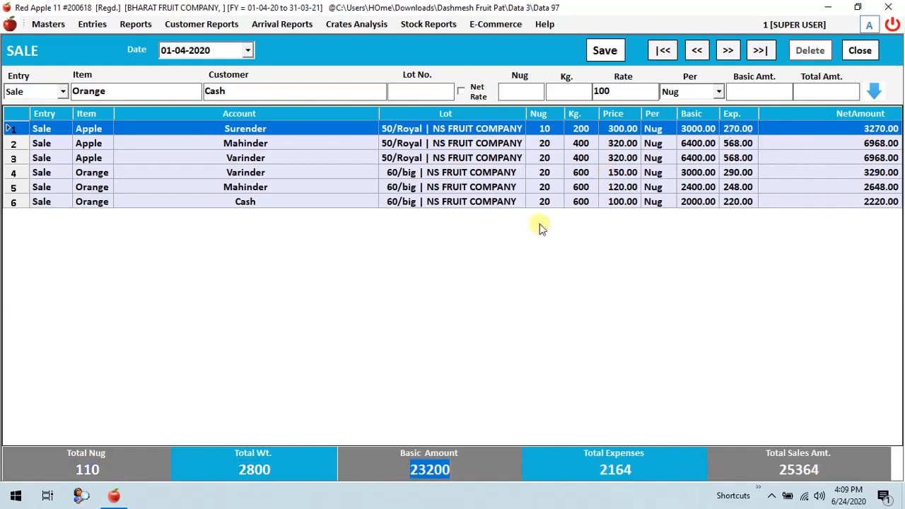
Save the sale transaction and close the sale entry form.
left_click(600, 54)
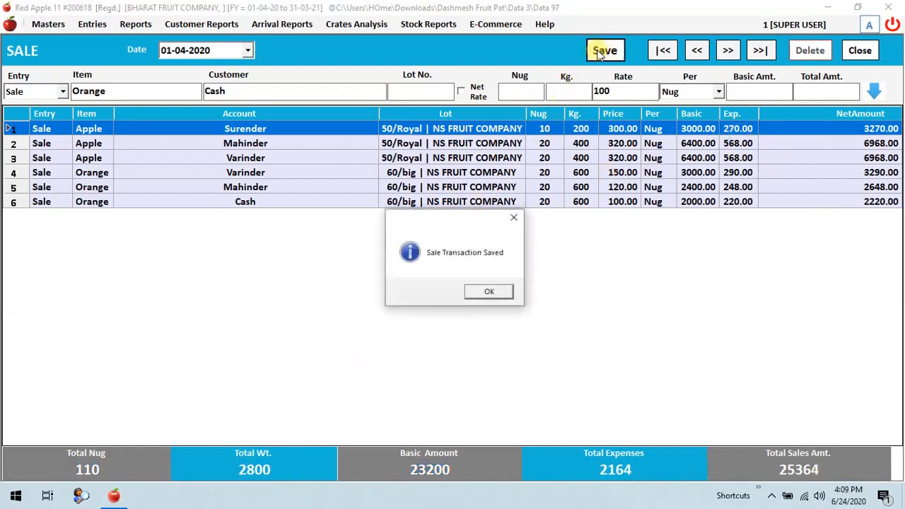
left_click(482, 292)
left_click(860, 50)
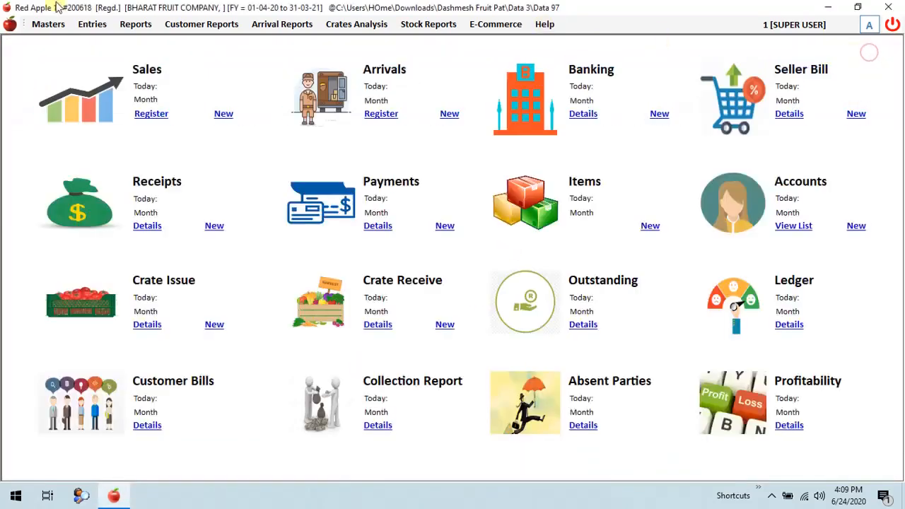
Generate the customer bills sale summary for 01-04-2020 and preview its parchi slips.
left_click(90, 25)
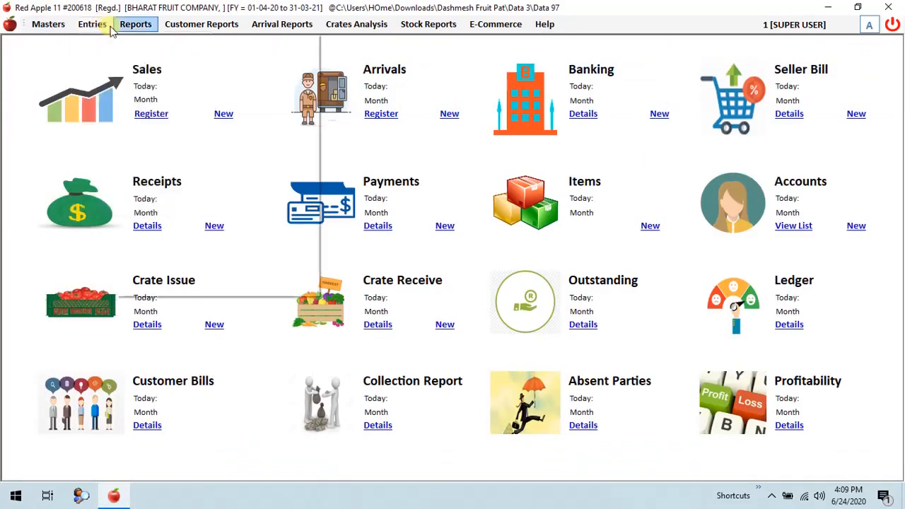
mouse_move(201, 31)
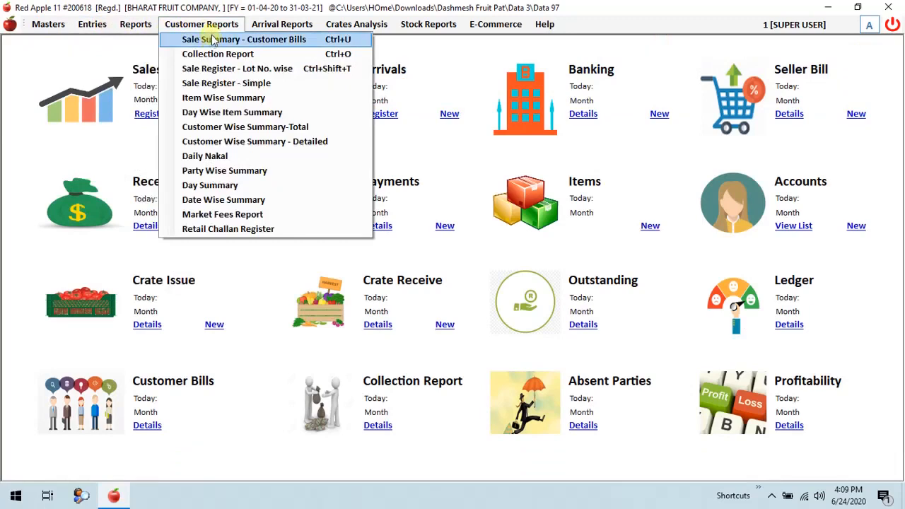
left_click(212, 40)
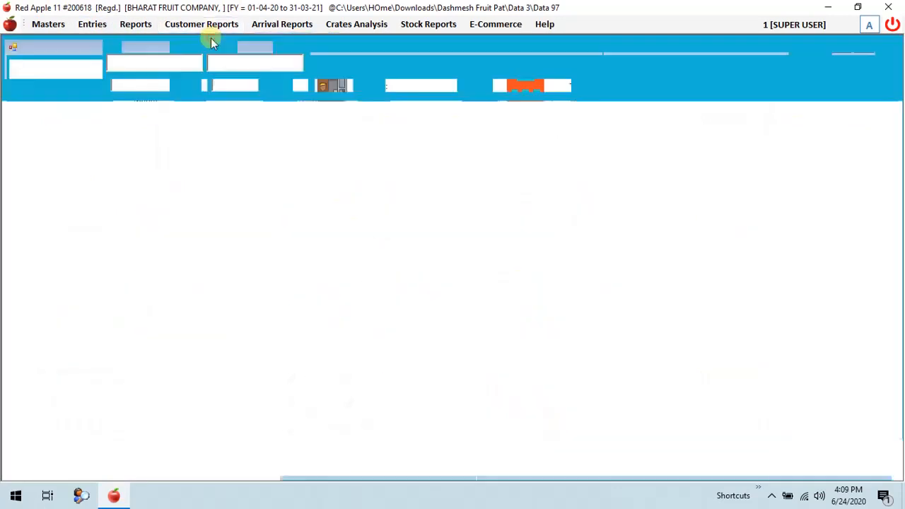
left_click(325, 62)
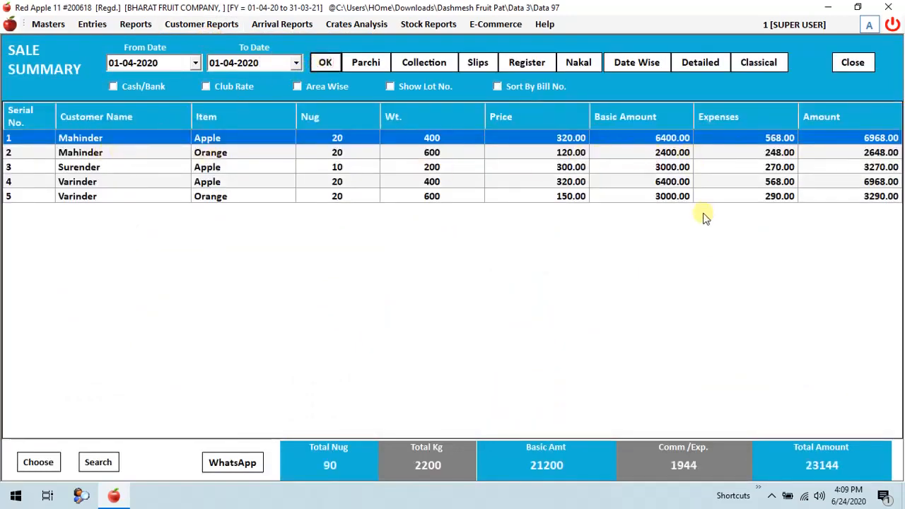
left_click(375, 64)
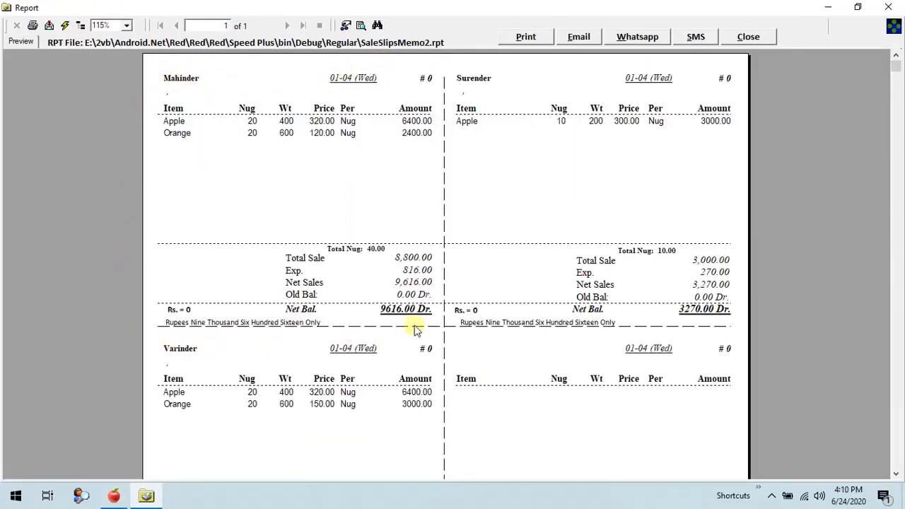
Examine the first customer's slip for its nug, weight, price, total sale, net sales and old balance.
left_click_drag(185, 81, 177, 100)
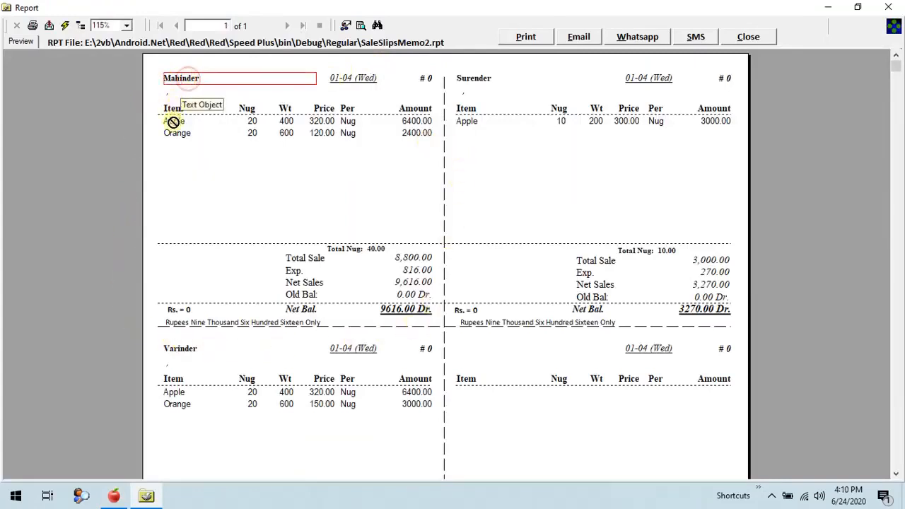
left_click(253, 121)
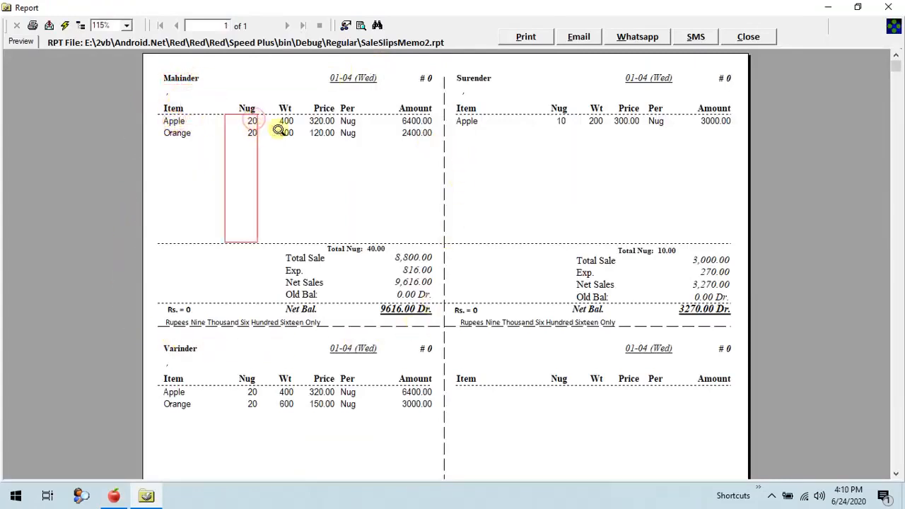
left_click(287, 121)
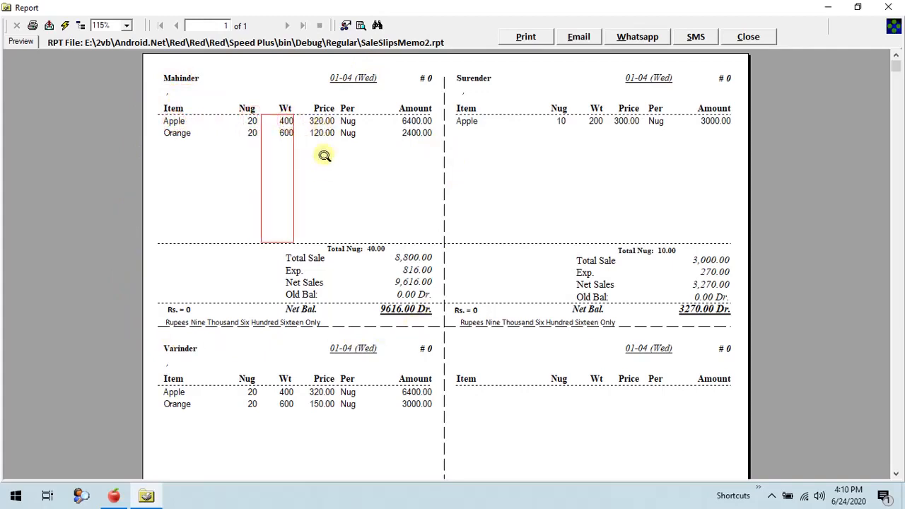
left_click(323, 131)
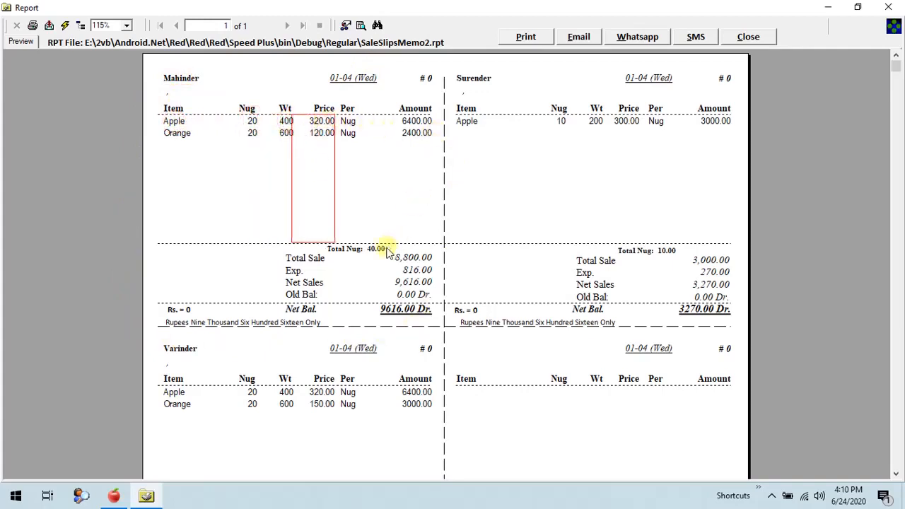
left_click(418, 258)
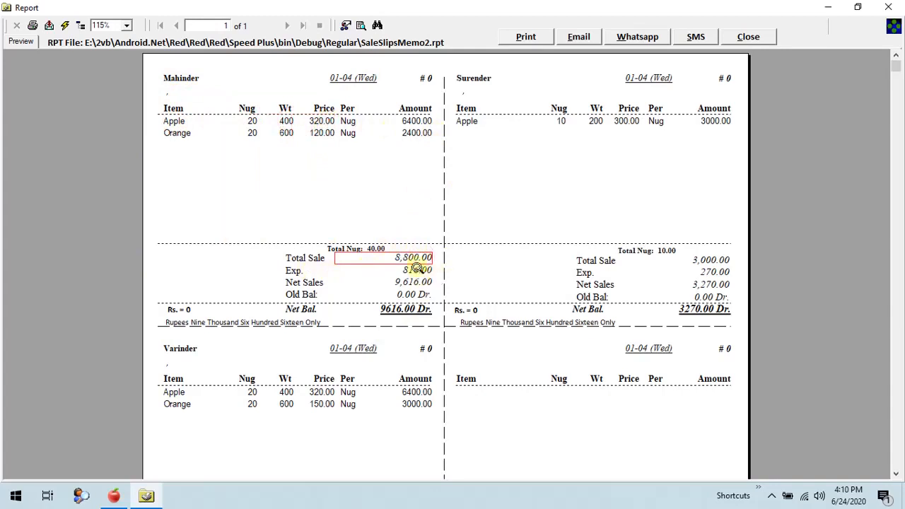
left_click(410, 296)
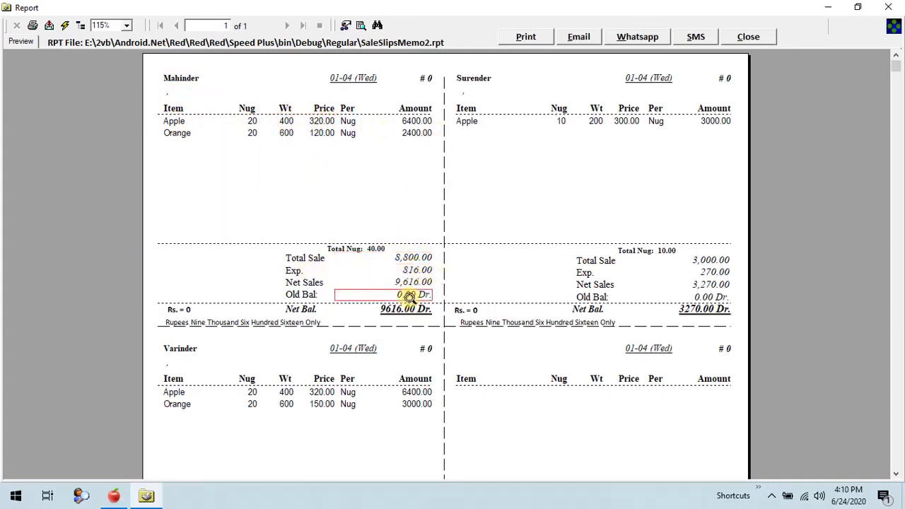
left_click(413, 284)
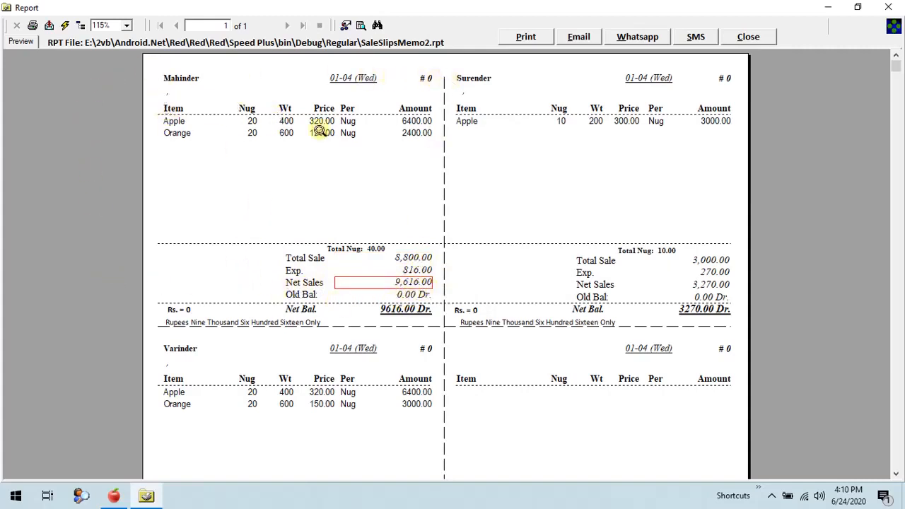
scroll(390, 155, "down", 6)
scroll(398, 177, "up", 6)
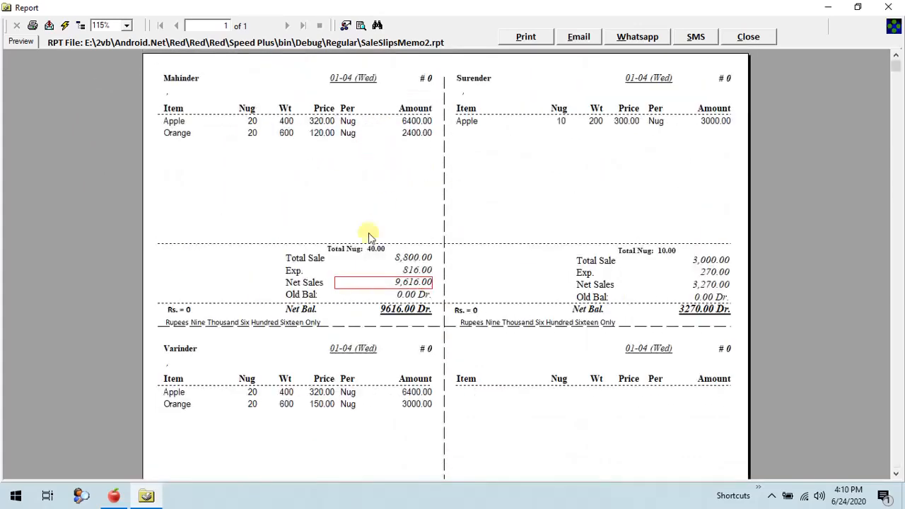
left_click(346, 156)
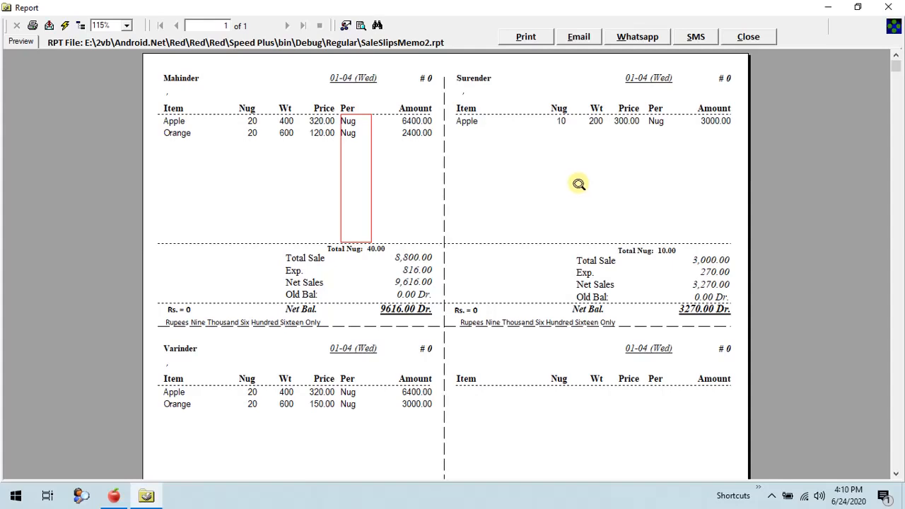
Close the parchi slip preview and the customer bills sale summary.
left_click(761, 38)
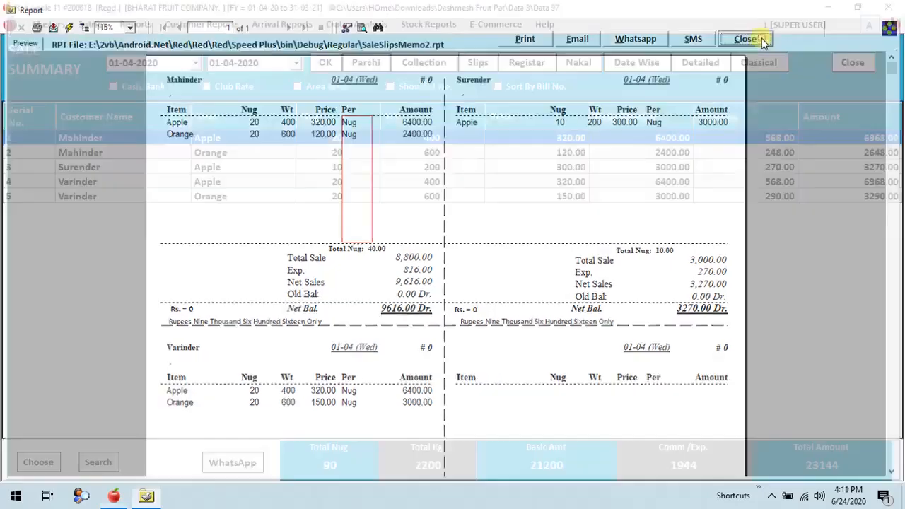
left_click(845, 69)
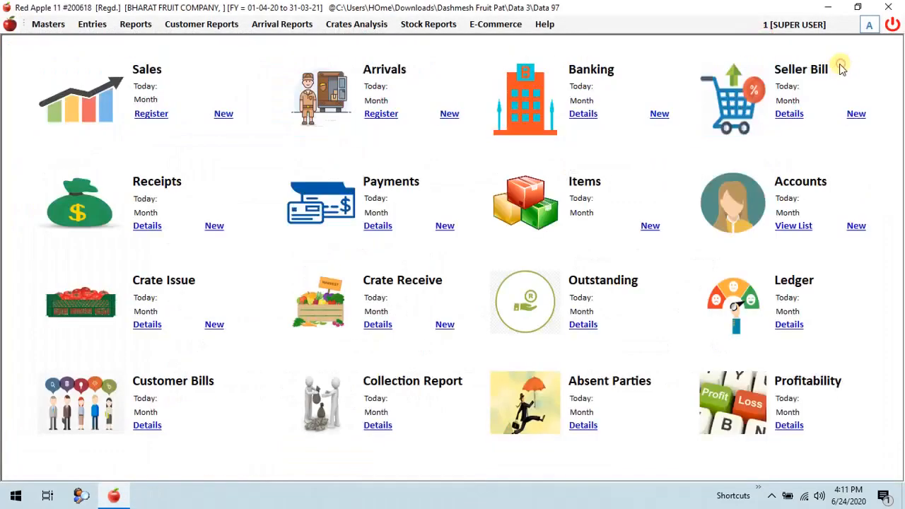
List the pending seller bills for 01-04-2020 and start making the bill for NS FRUIT COMPANY.
left_click(90, 26)
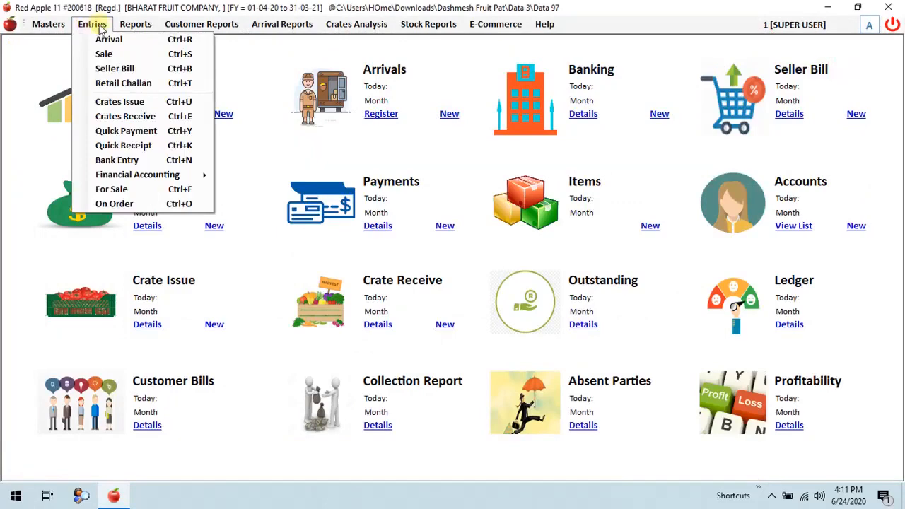
mouse_move(198, 27)
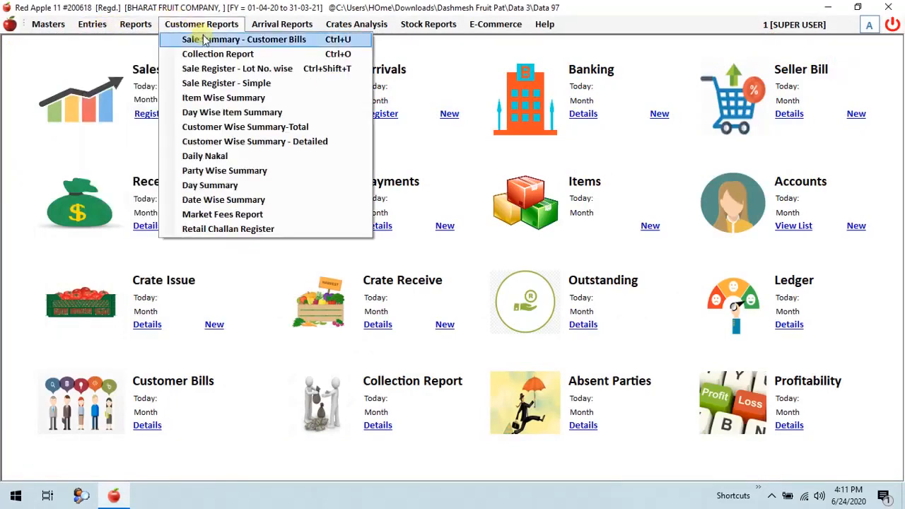
mouse_move(93, 25)
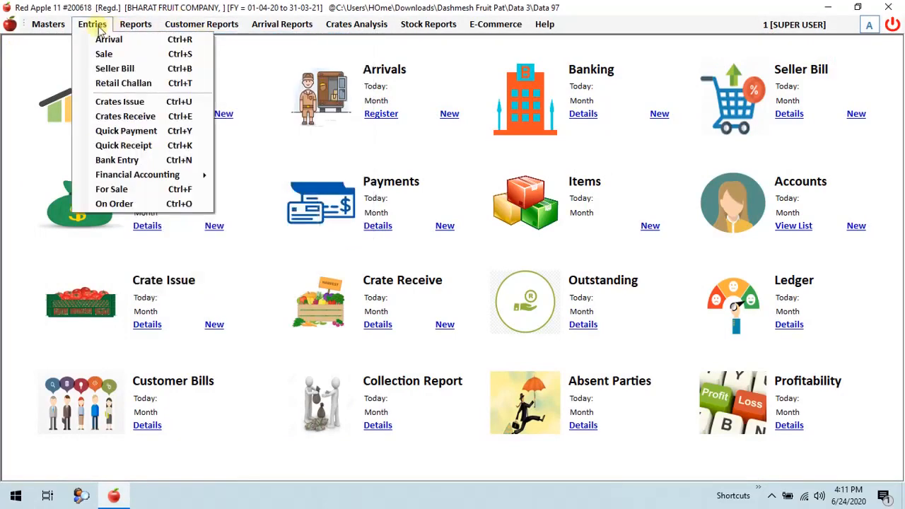
left_click(131, 69)
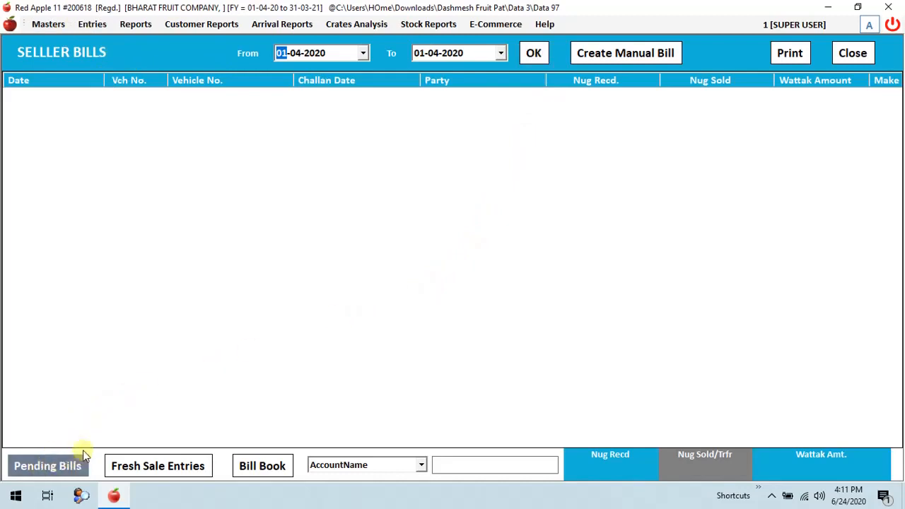
left_click(65, 467)
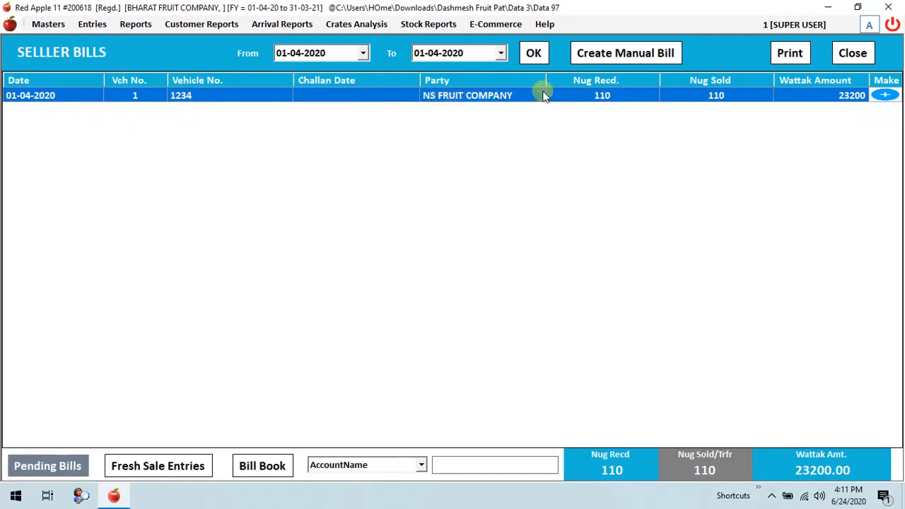
left_click(602, 97)
left_click(886, 95)
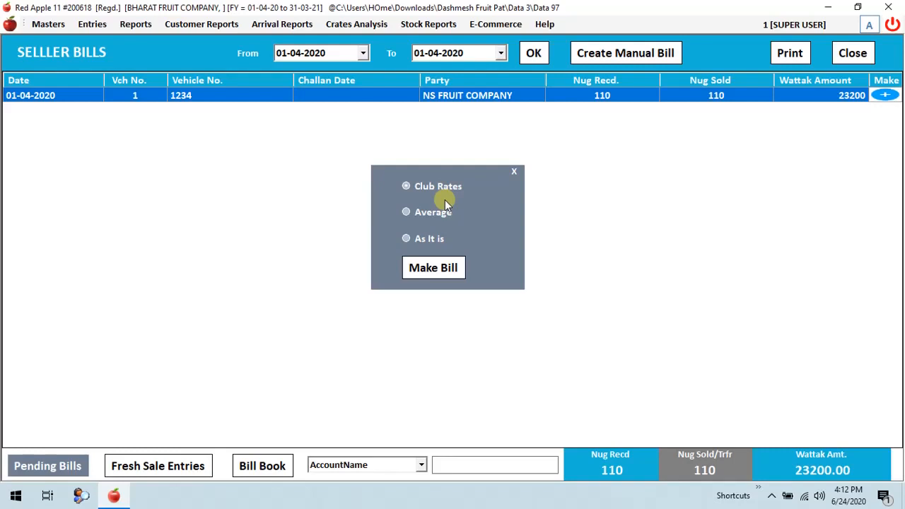
Generate the seller bill with the Club Rates option, review its Apple rate lines and close it without saving.
left_click(431, 215)
left_click(426, 188)
left_click(434, 267)
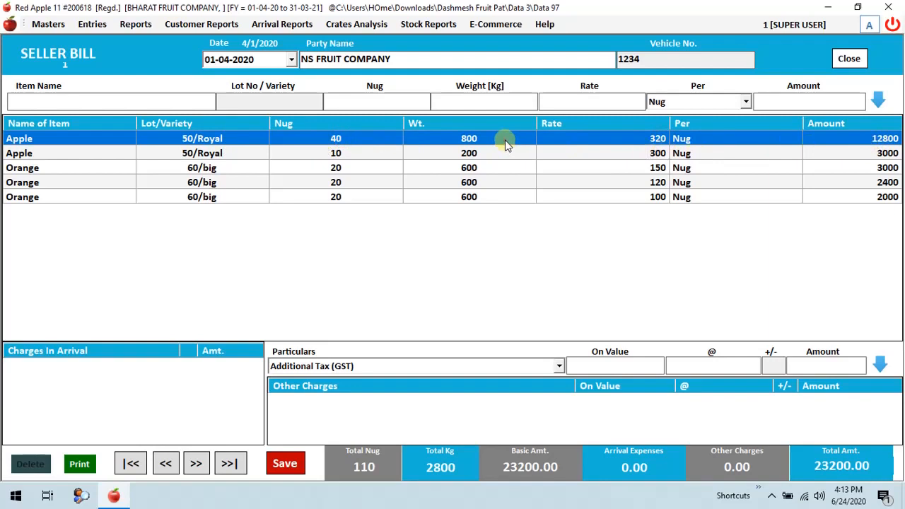
left_click(626, 163)
left_click(617, 144)
left_click(848, 58)
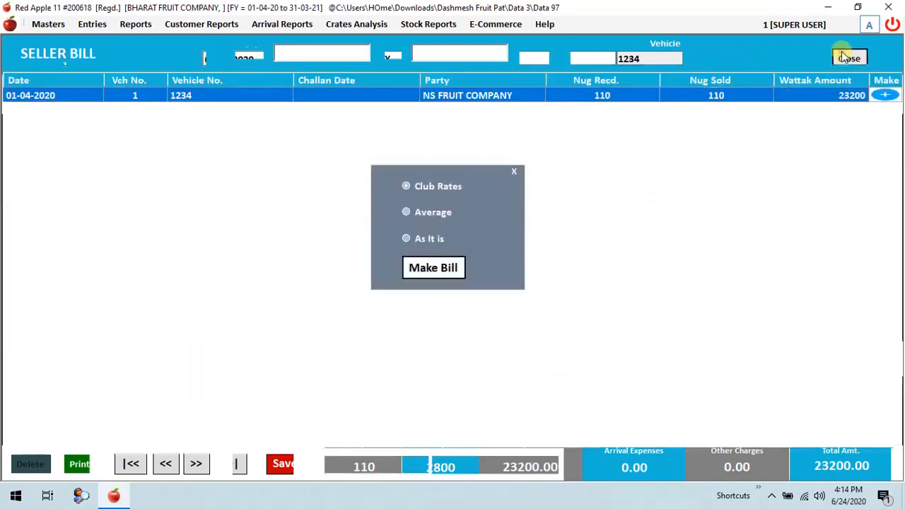
Generate the seller bill with the Average option, review the Apple and Orange rates and close it without saving.
left_click(431, 215)
left_click(434, 269)
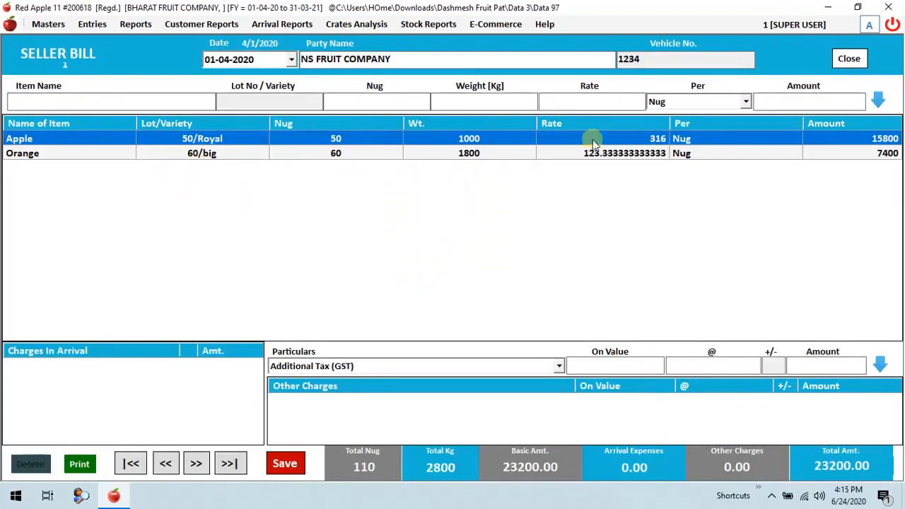
left_click(636, 155)
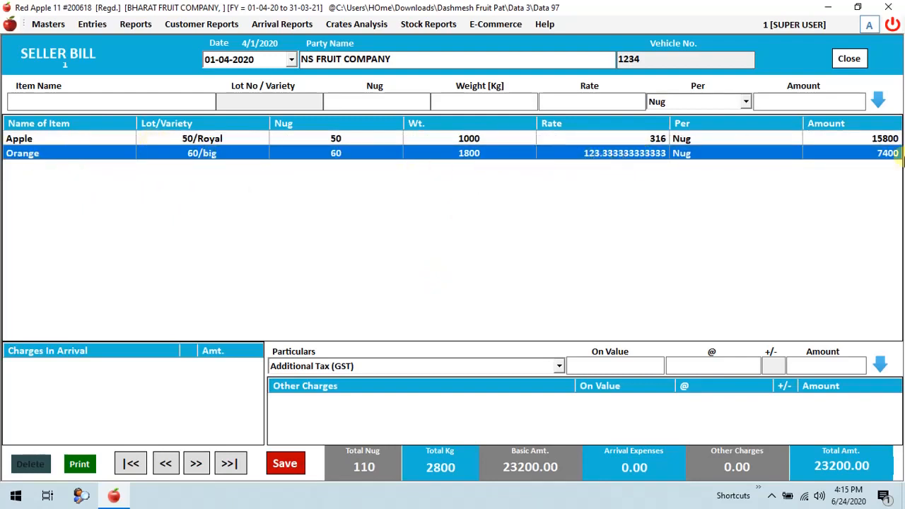
left_click(849, 58)
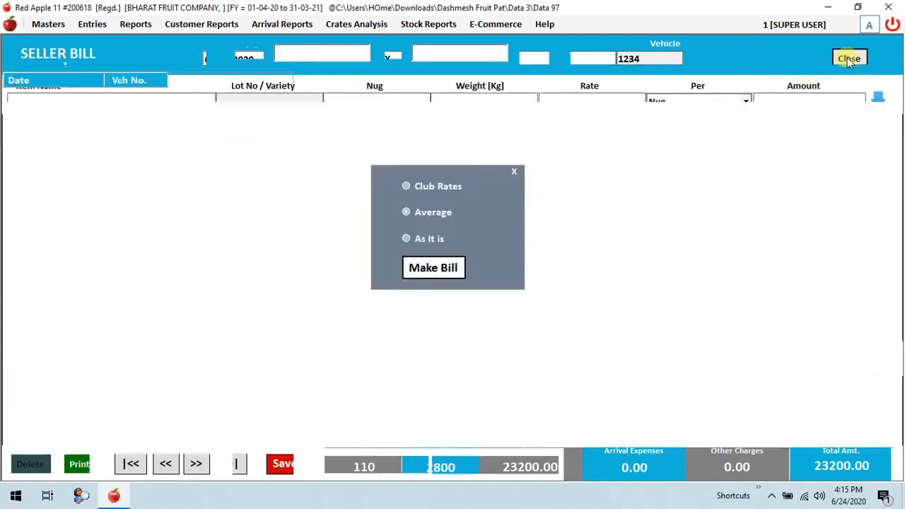
Generate the seller bill with the As It is option, review the separate sale lines and rates, and close it without saving.
left_click(409, 239)
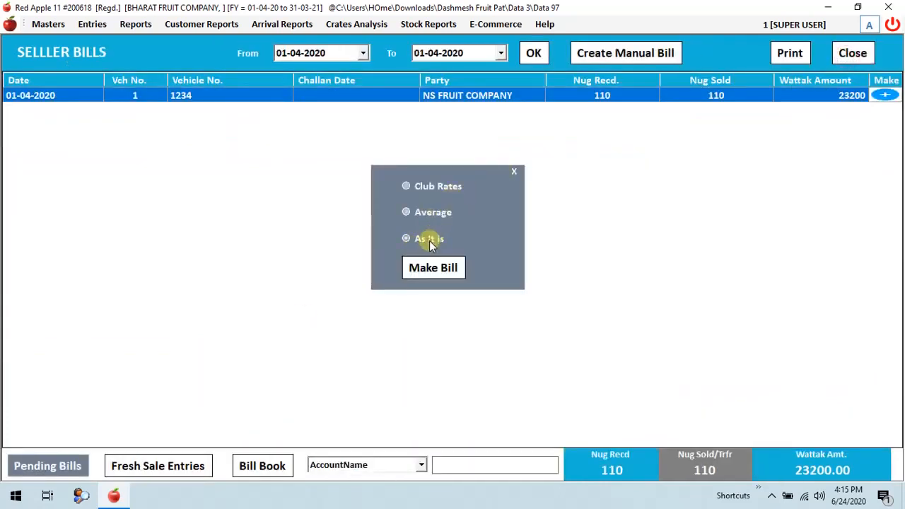
left_click(425, 273)
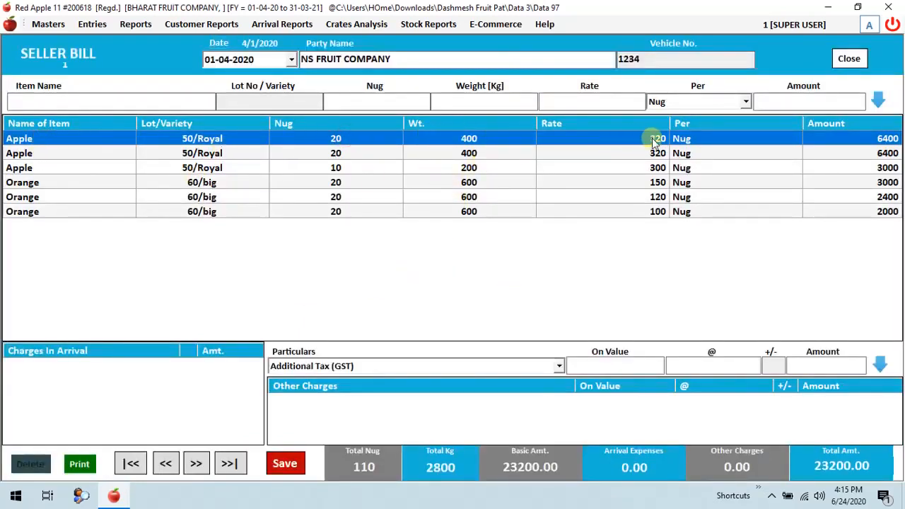
left_click(336, 155)
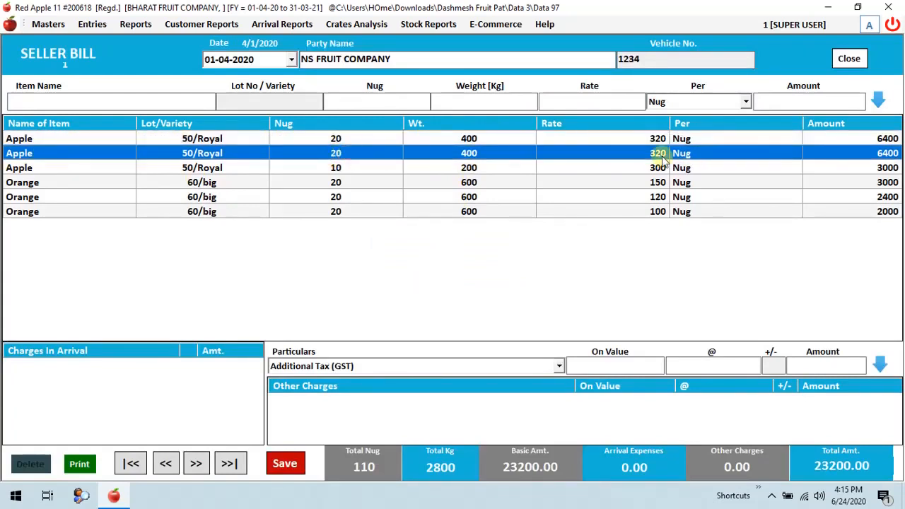
left_click(386, 169)
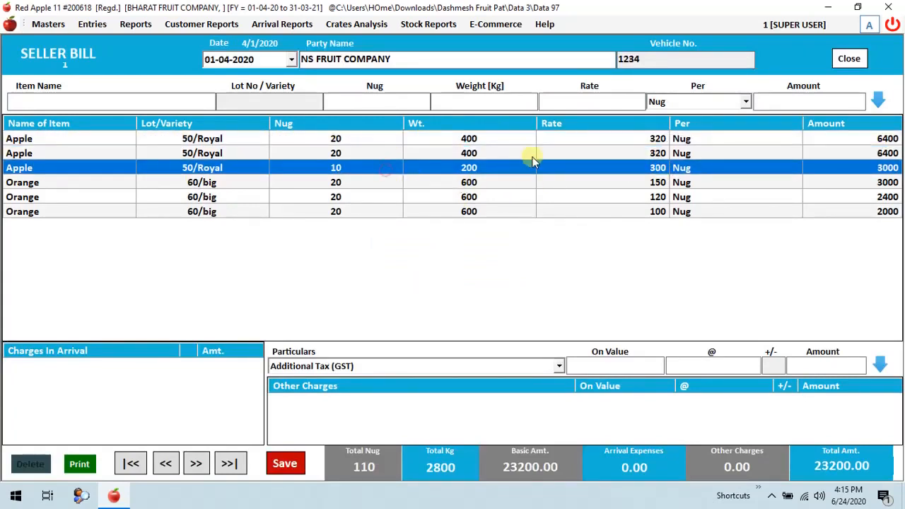
left_click_drag(658, 140, 661, 212)
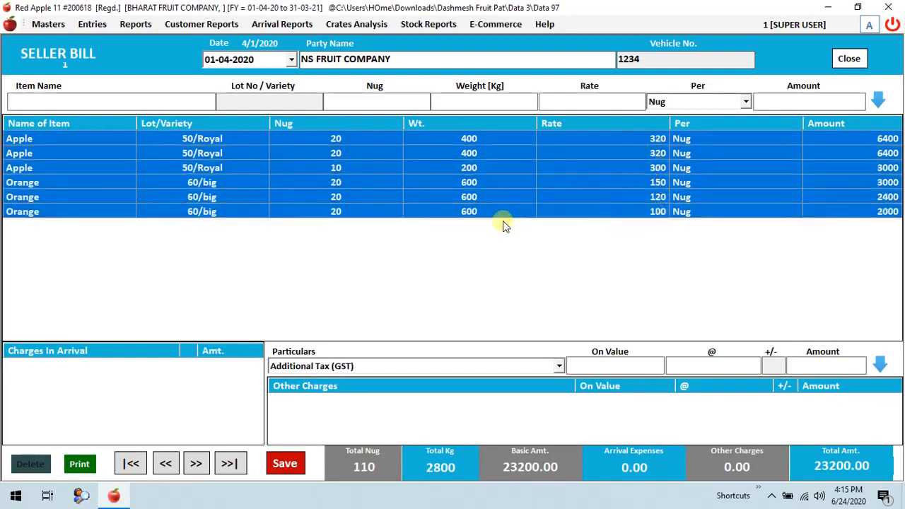
left_click(849, 58)
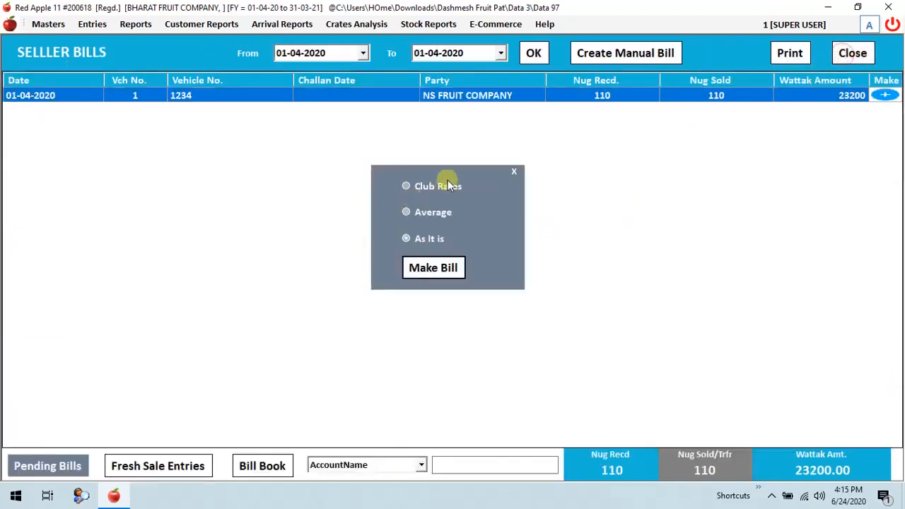
Make the NS FRUIT COMPANY seller bill with Club Rates, save it and open its print preview.
left_click(434, 268)
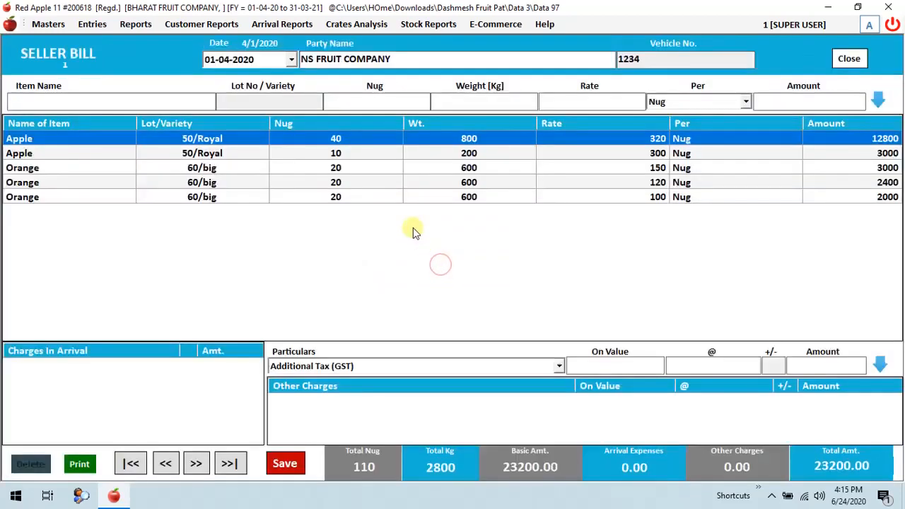
left_click(284, 464)
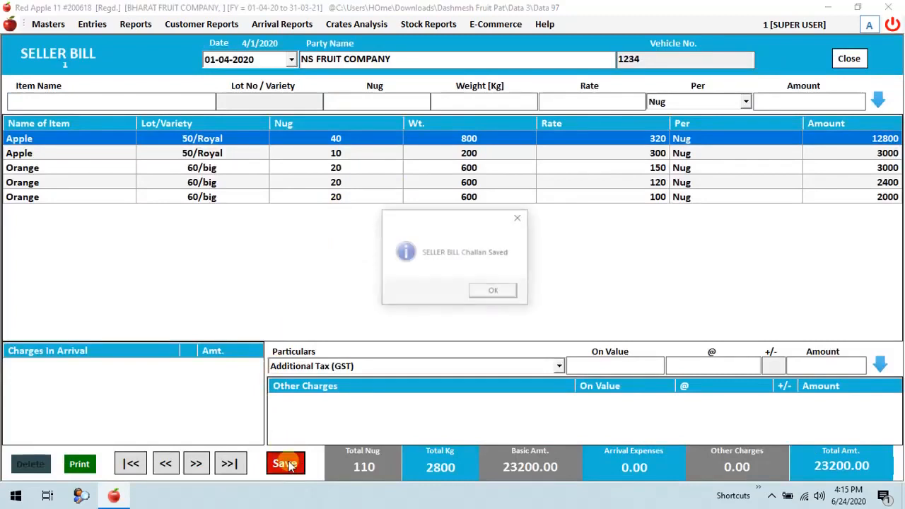
left_click(498, 293)
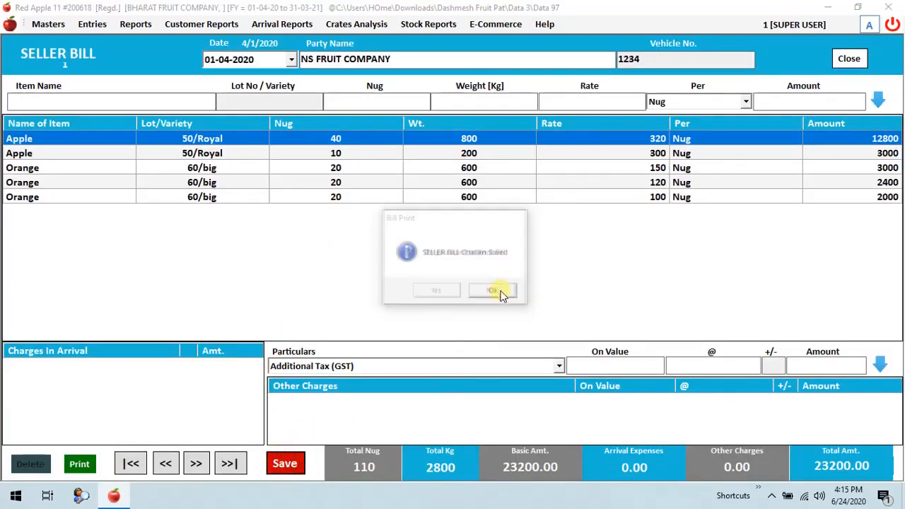
left_click(437, 292)
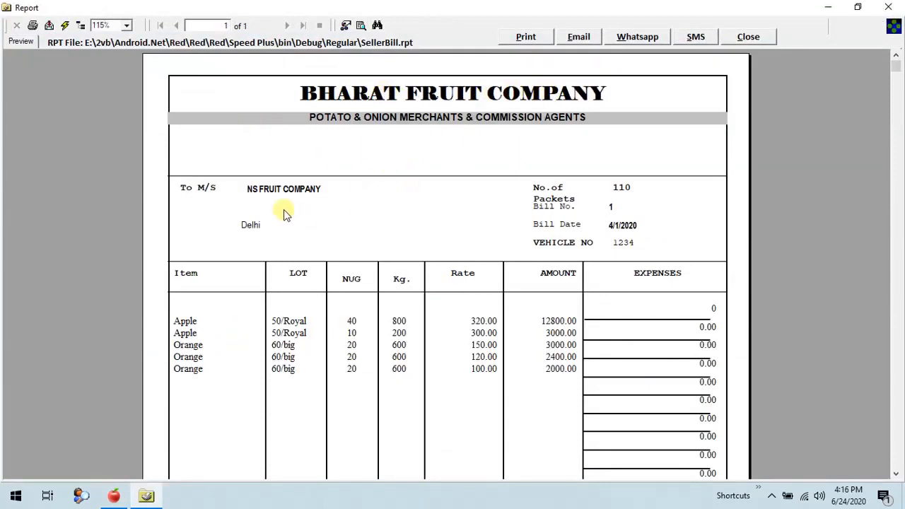
Examine the printed bill's party name, item lines, totals and net amount, then close the preview and the seller bill form.
left_click(264, 190)
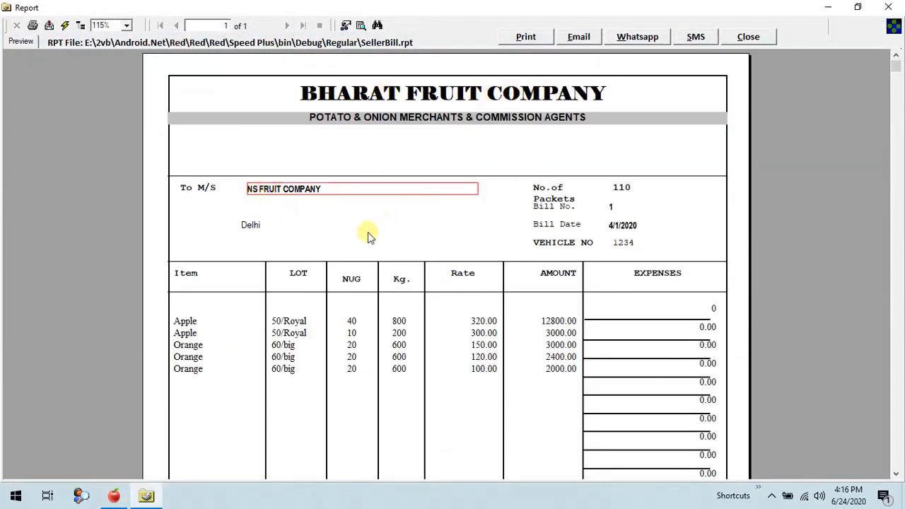
scroll(325, 242, "down", 3)
scroll(325, 242, "up", 3)
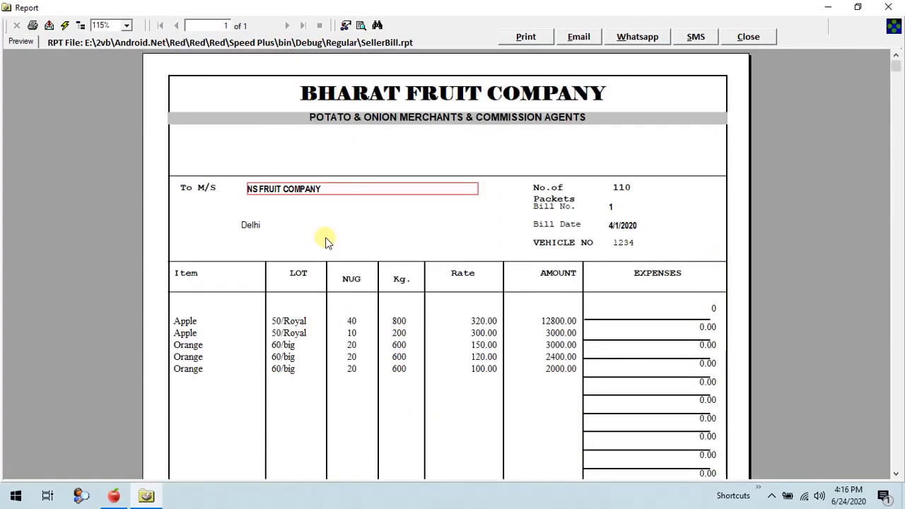
scroll(419, 269, "down", 2)
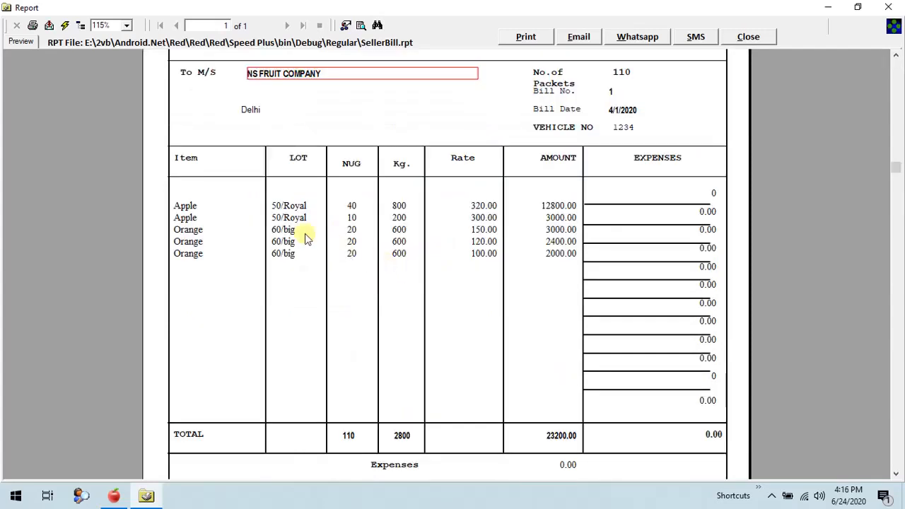
left_click(190, 206)
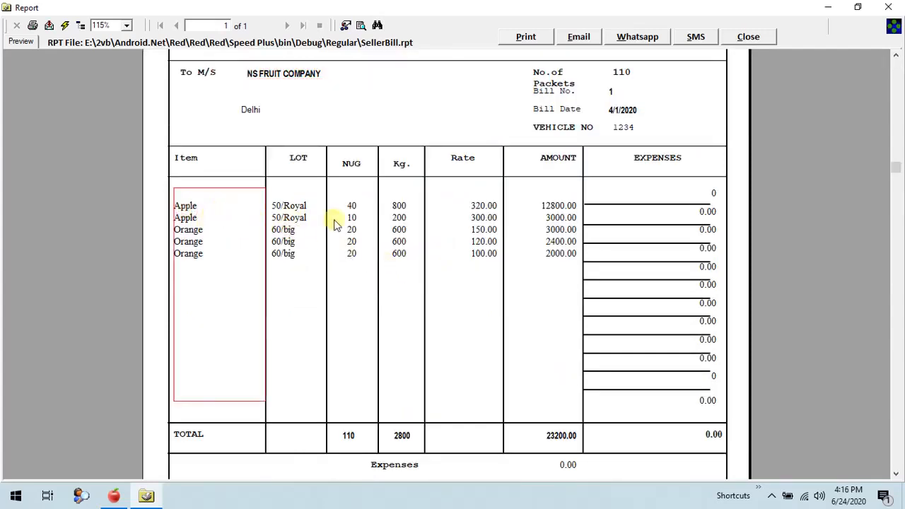
scroll(576, 209, "down", 4)
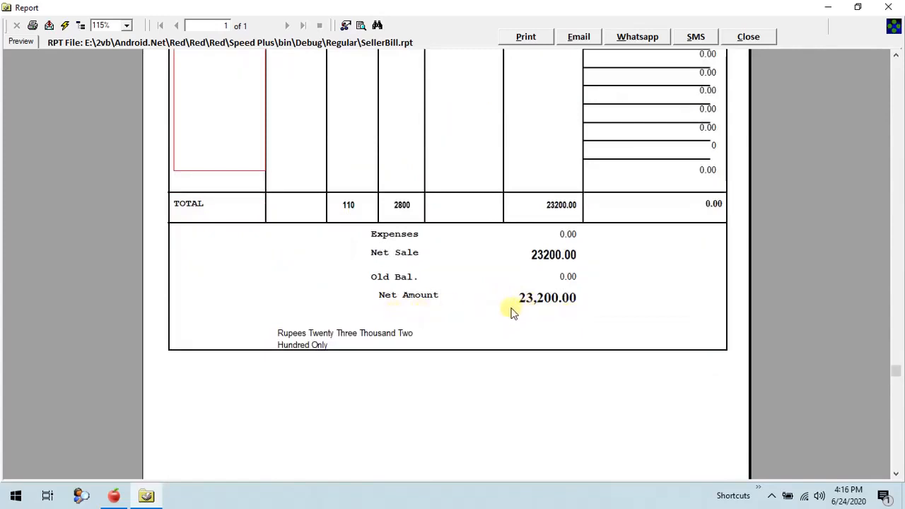
left_click(748, 39)
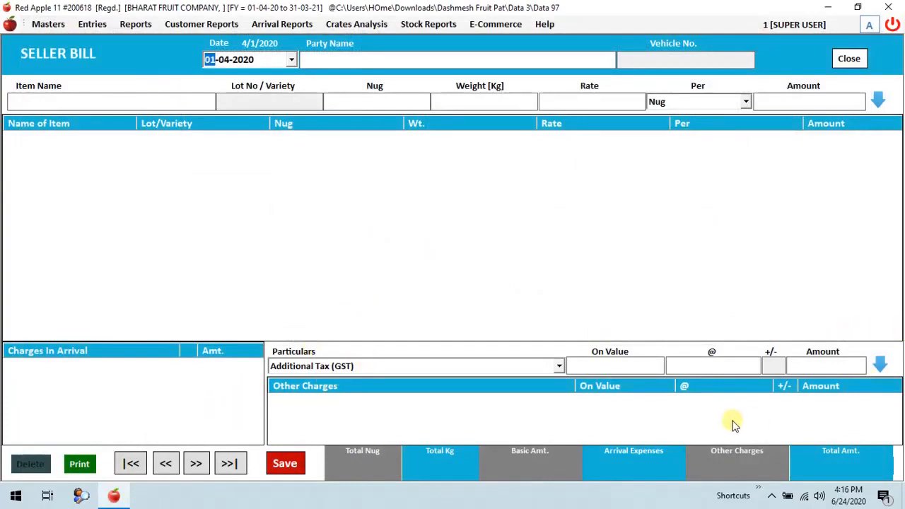
left_click(857, 61)
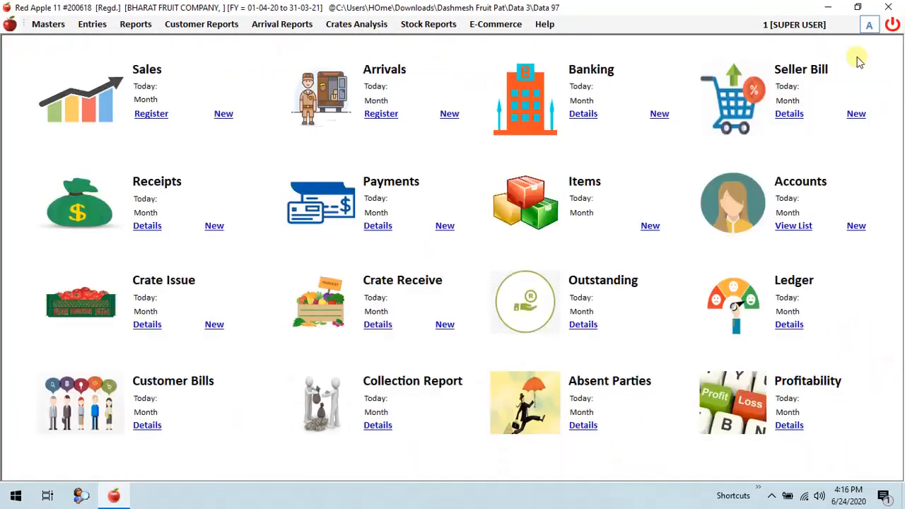